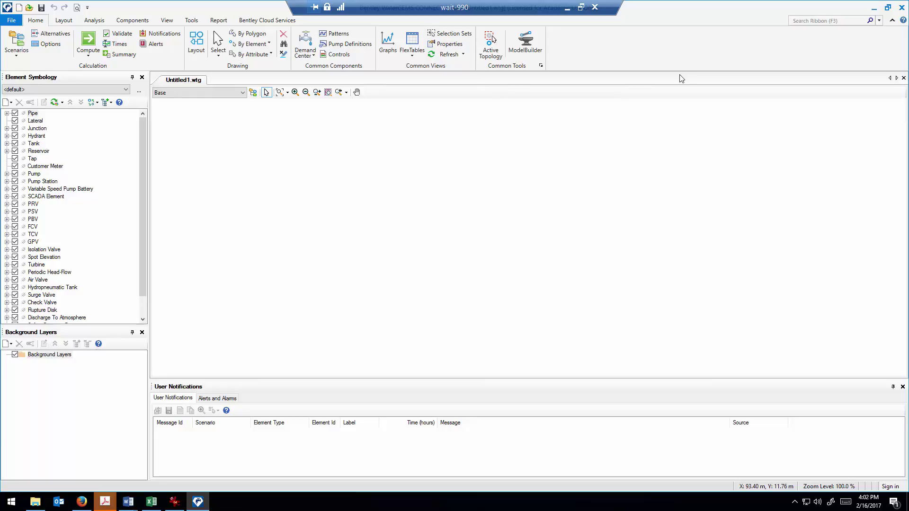
- Draw the J-1 to J-4 rectangle of junctions and pipes, closing the loop back to J-1
click(194, 41)
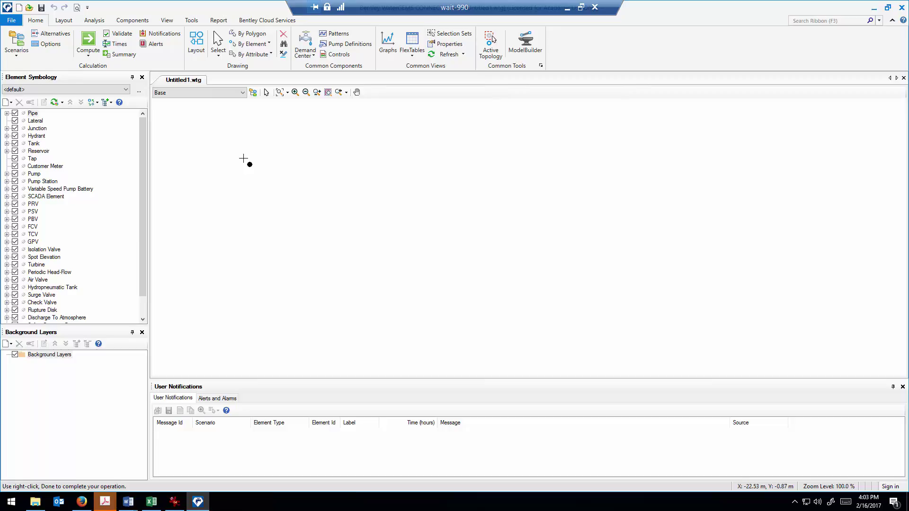
click(297, 168)
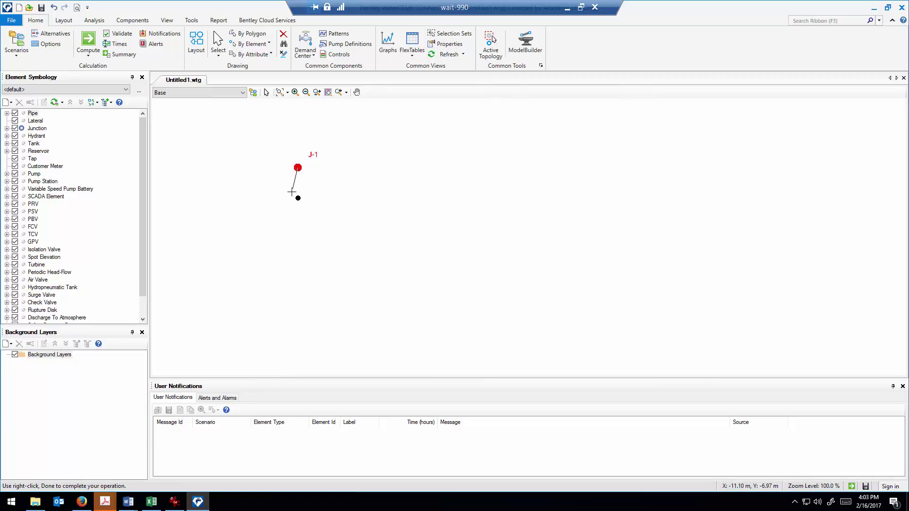
click(297, 293)
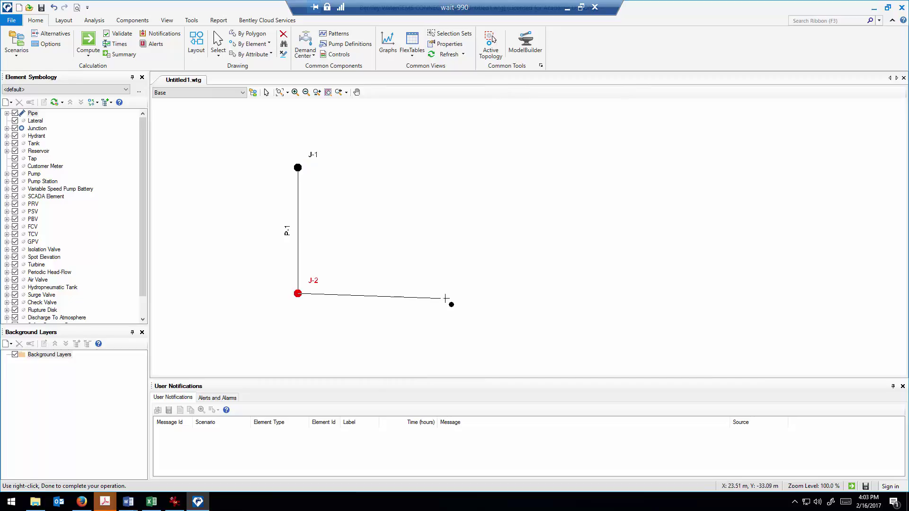
click(468, 294)
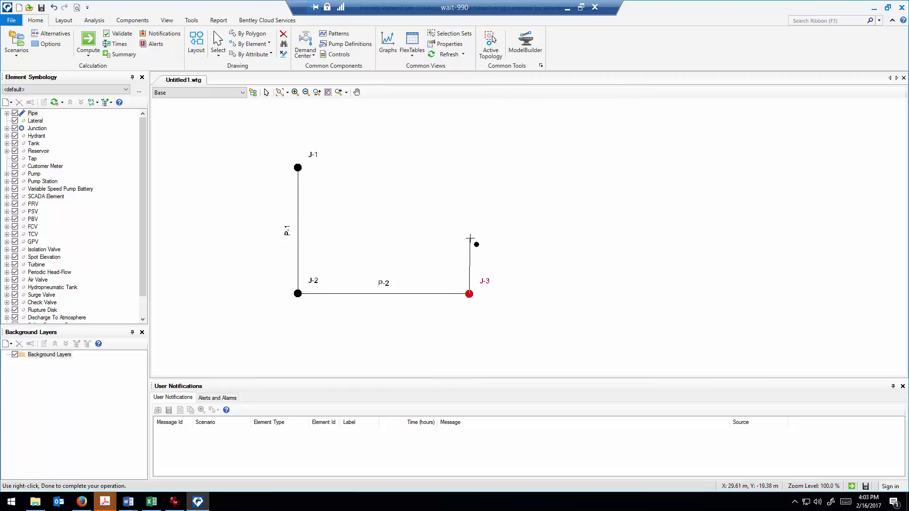
click(467, 212)
click(298, 168)
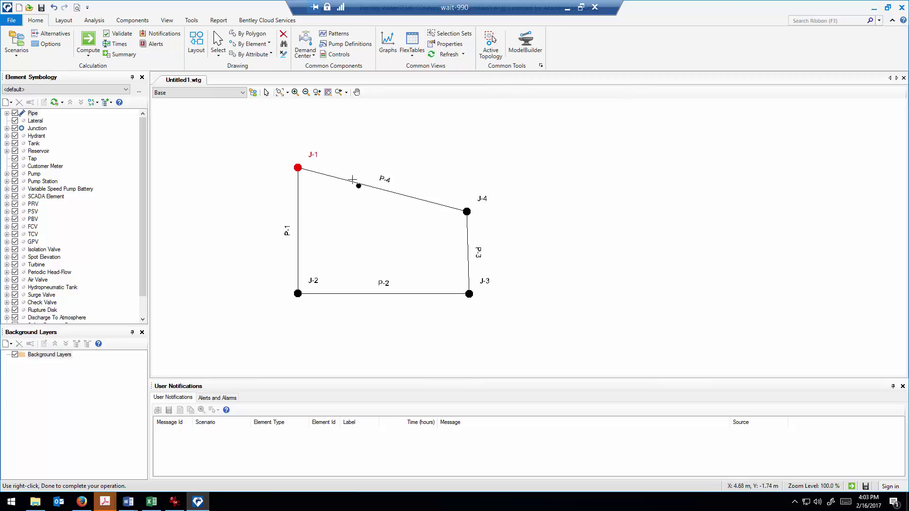
- Add interior junction J-5 off J-2, split P-3 where it joins, and window the session
click(297, 293)
click(370, 249)
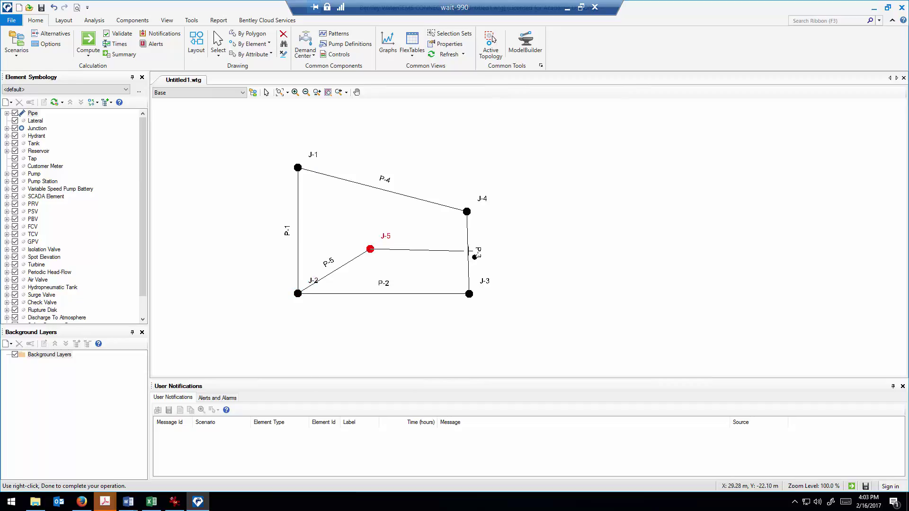
click(468, 251)
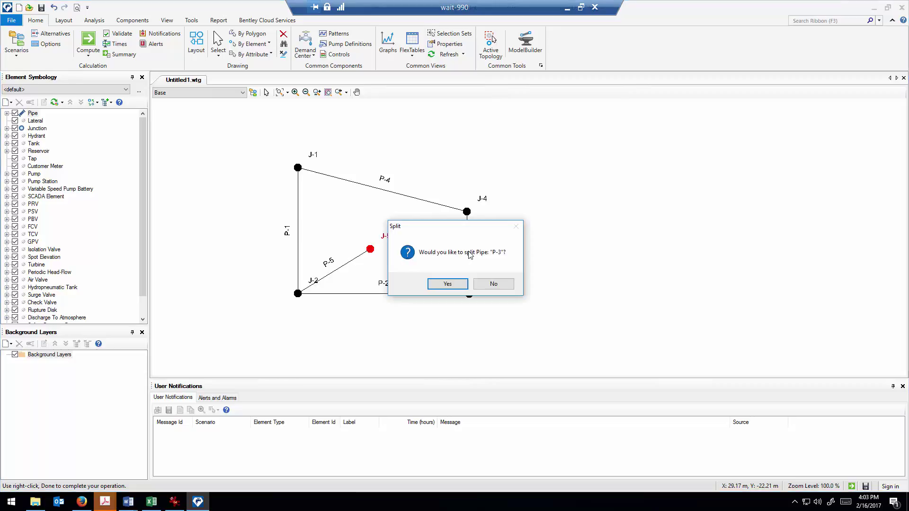
click(454, 285)
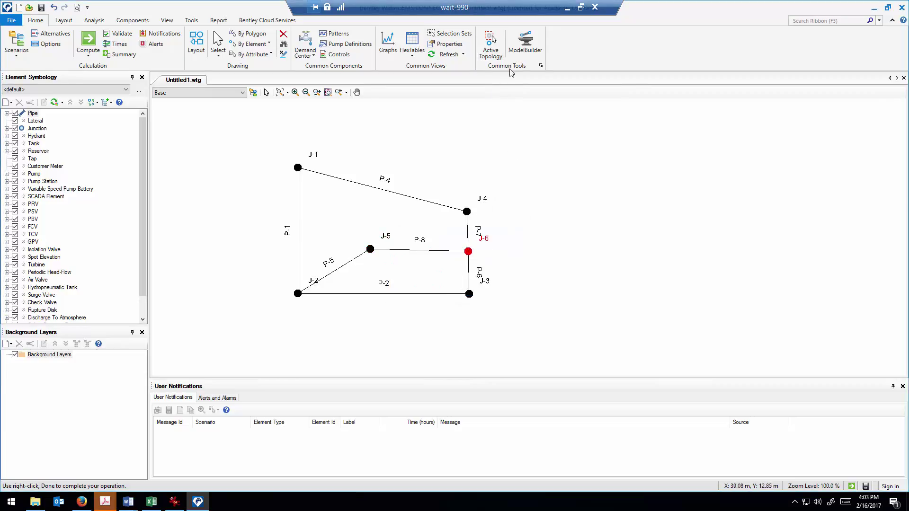
double_click(519, 4)
drag(193, 5, 648, 59)
- Review the WaterGEMS Example slide in PowerPoint, then restore the WaterGEMS session to full screen
click(440, 13)
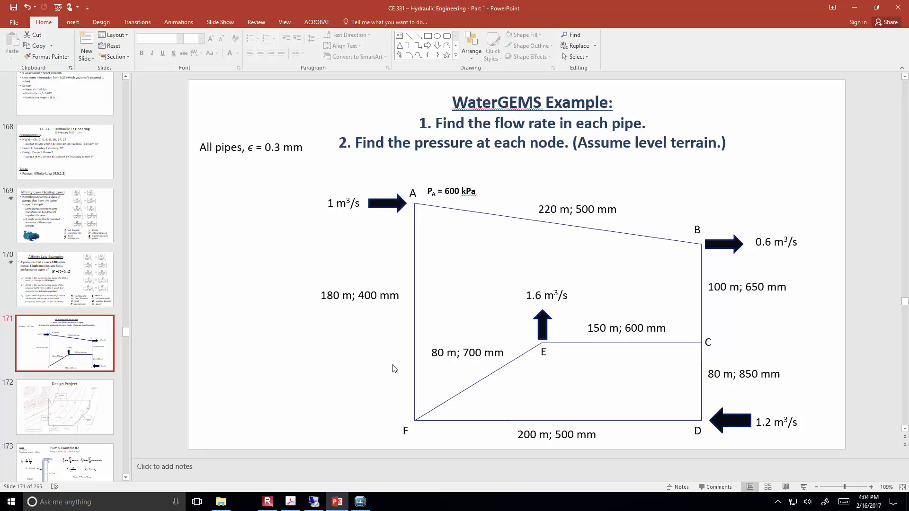
click(313, 502)
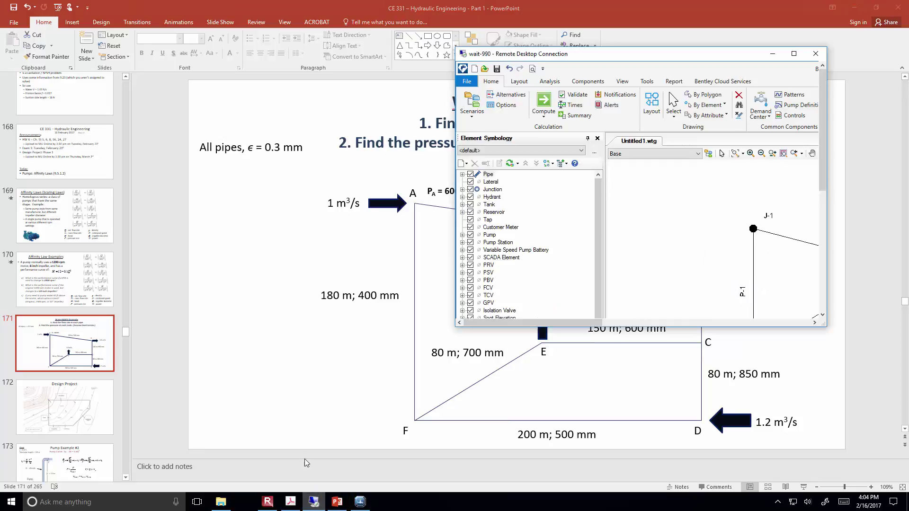
click(794, 54)
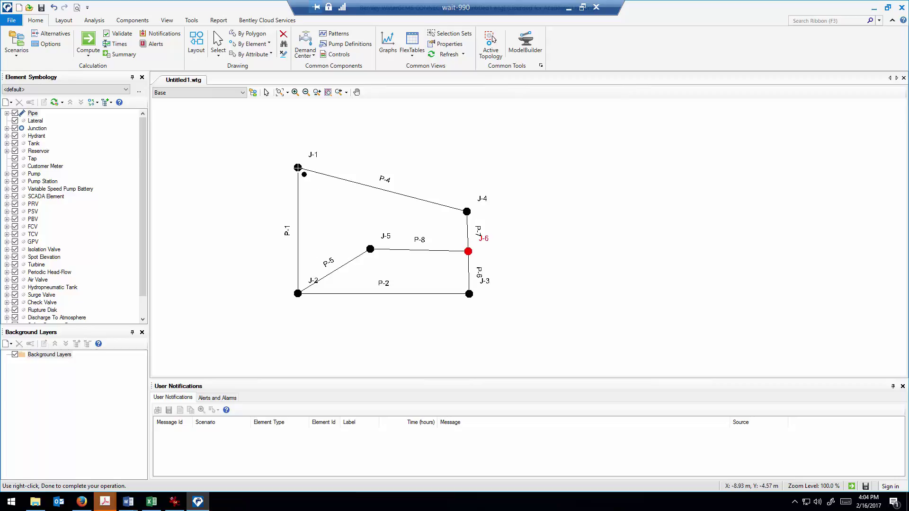
- Place reservoir R-1 beside junction J-1
right_click(273, 152)
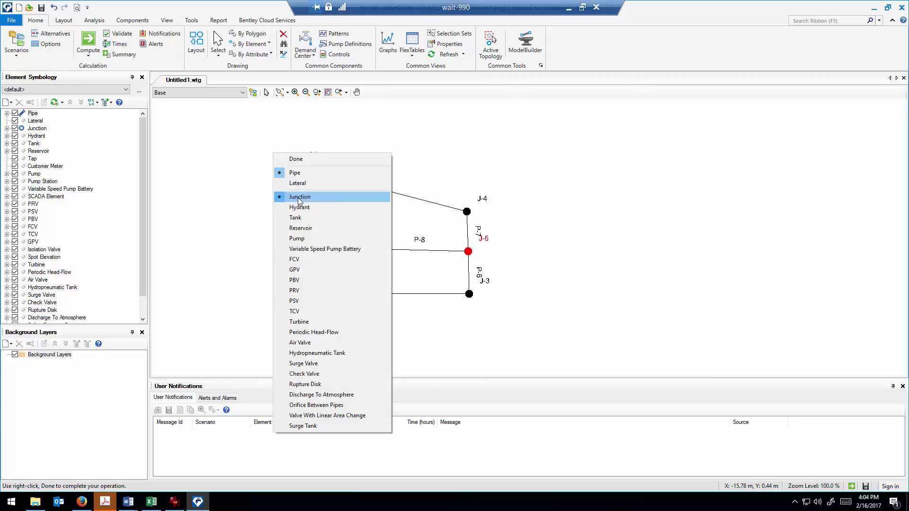
click(302, 228)
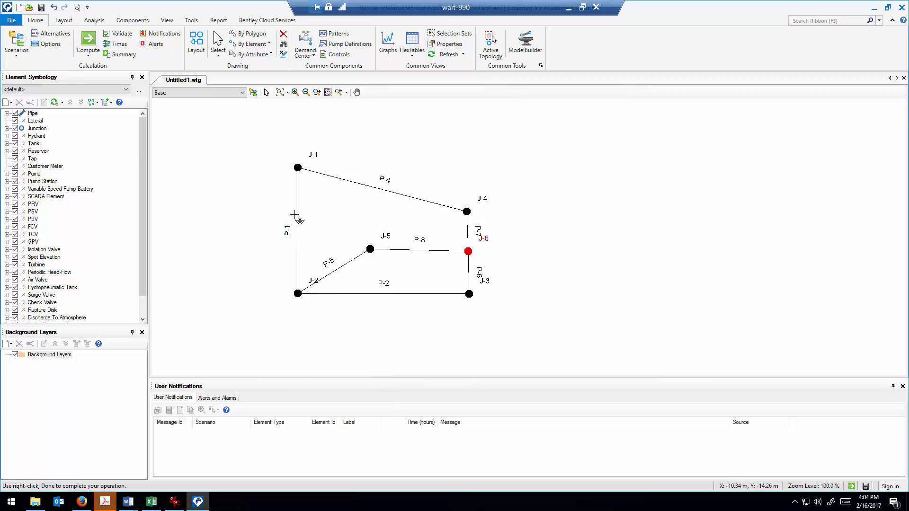
click(275, 159)
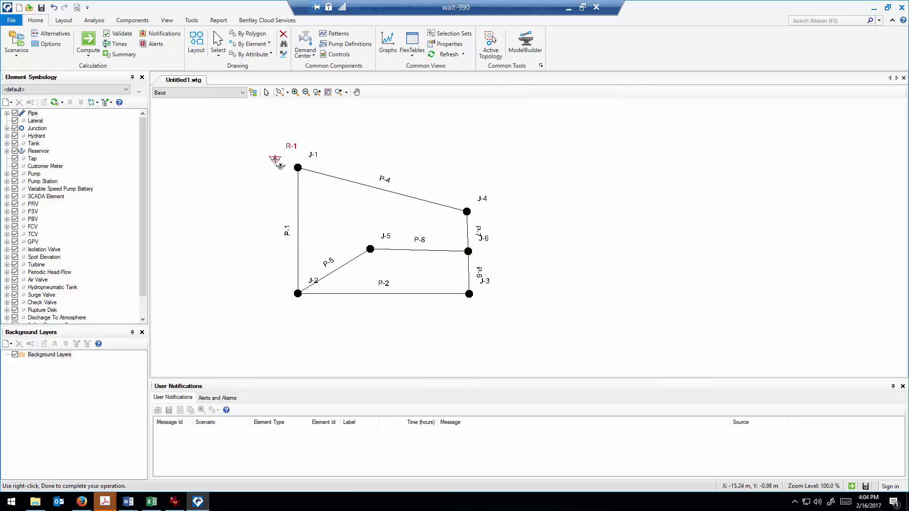
- Connect R-1 to J-1 with pipe P-9 and bring up the Excel solution workbook
right_click(270, 182)
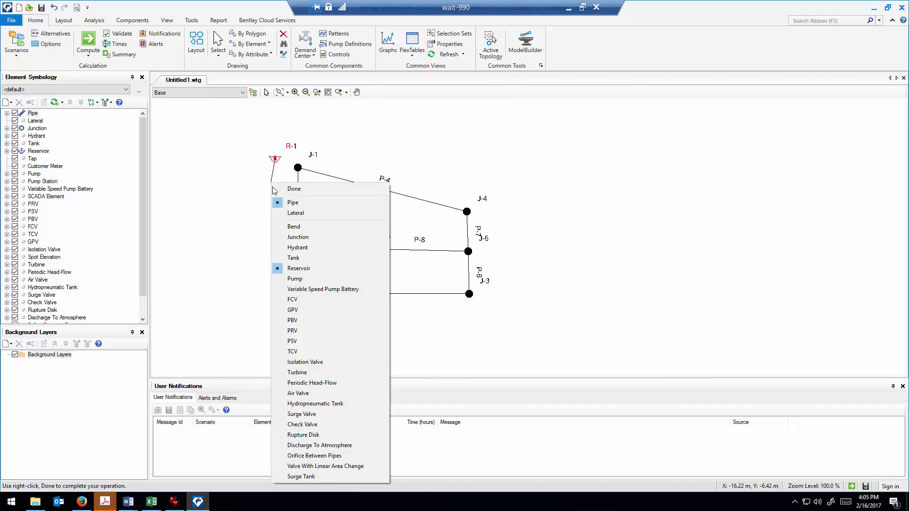
click(299, 236)
click(297, 167)
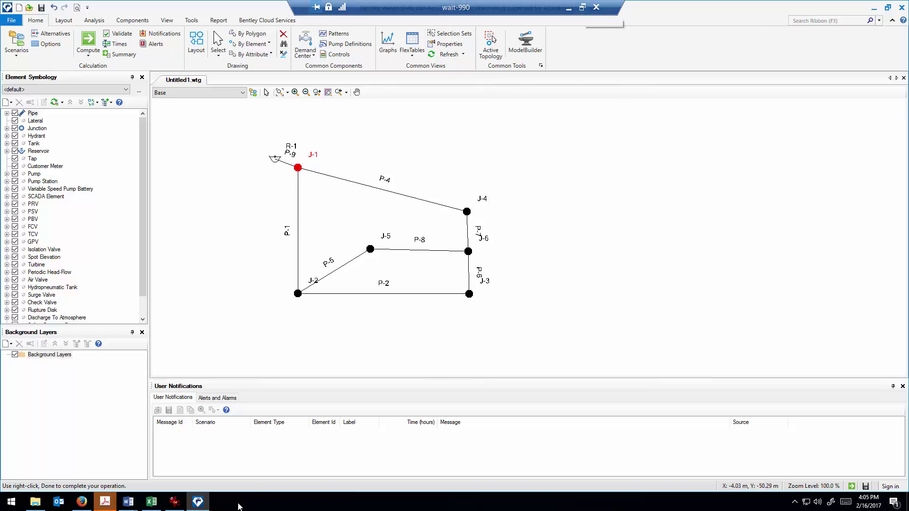
click(152, 502)
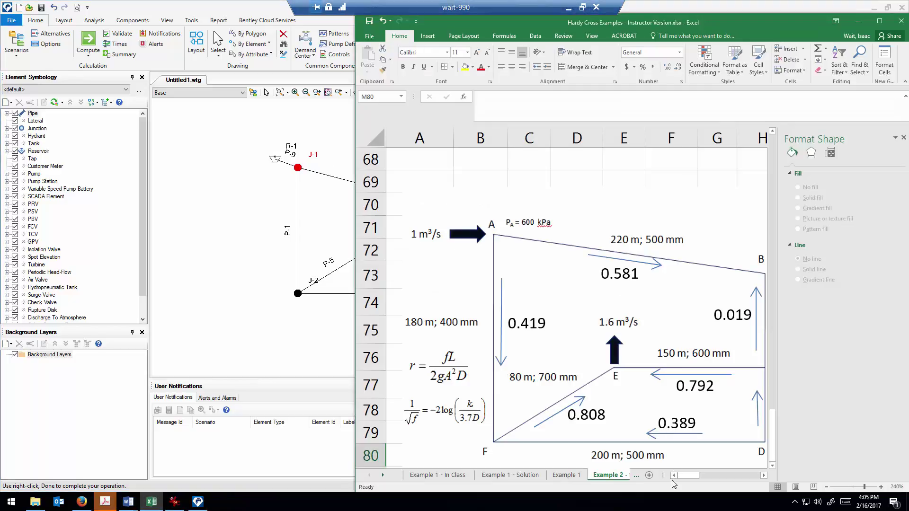
- Close Excel's Format Shape pane to check the solution diagram, then return to WaterGEMS
click(903, 137)
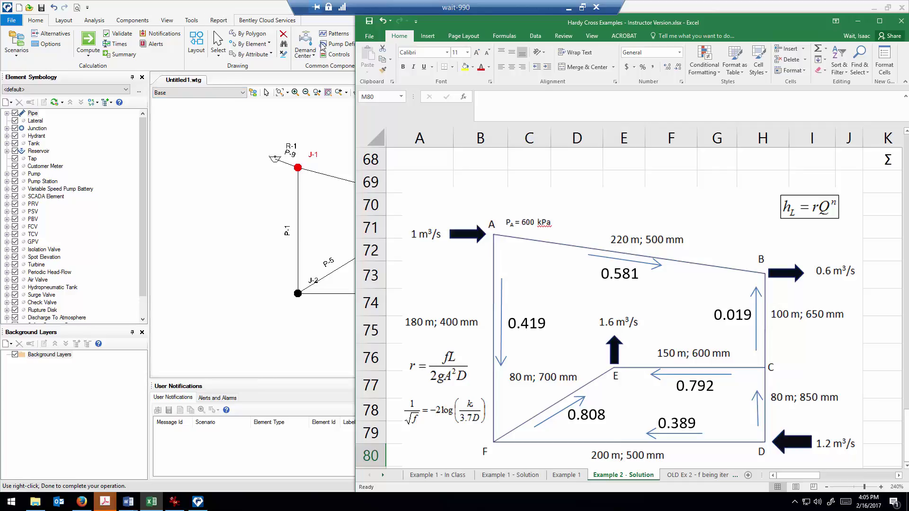
click(256, 15)
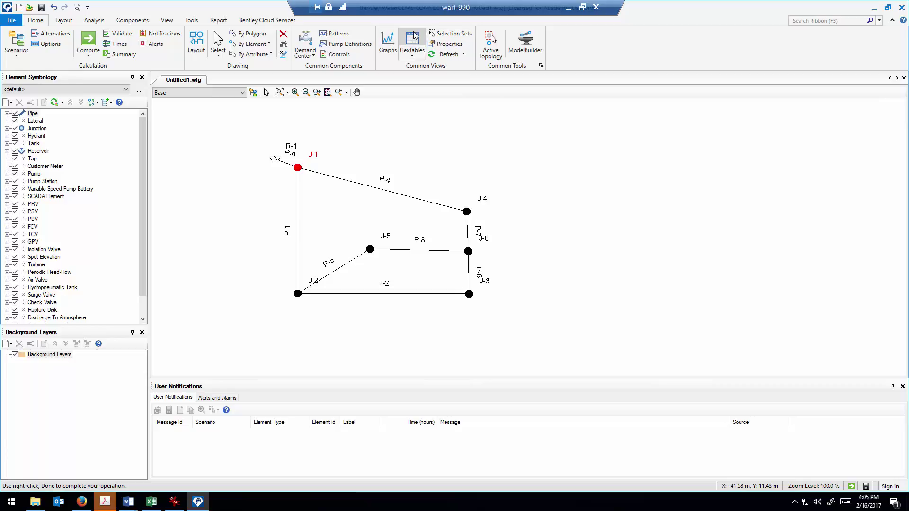
- Open and enlarge the Junction FlexTable, relabelling J-1 as A and J-4 as B
click(413, 57)
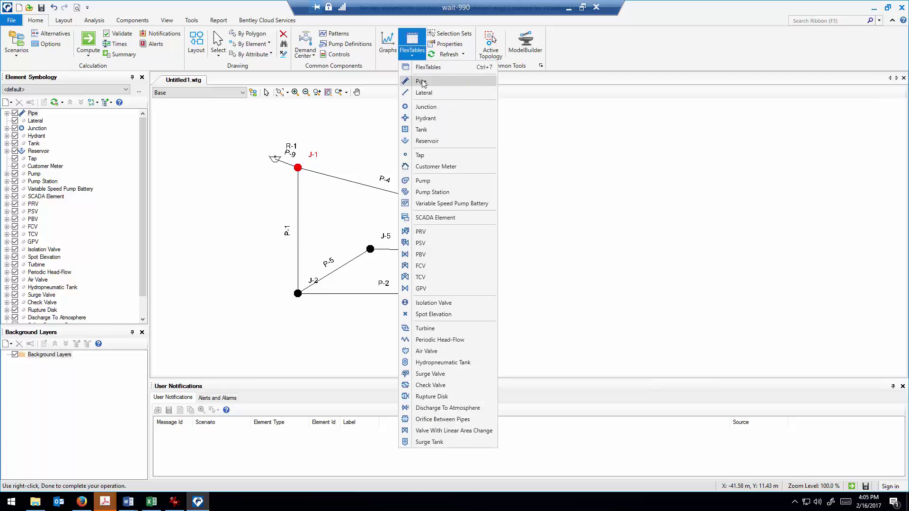
click(425, 108)
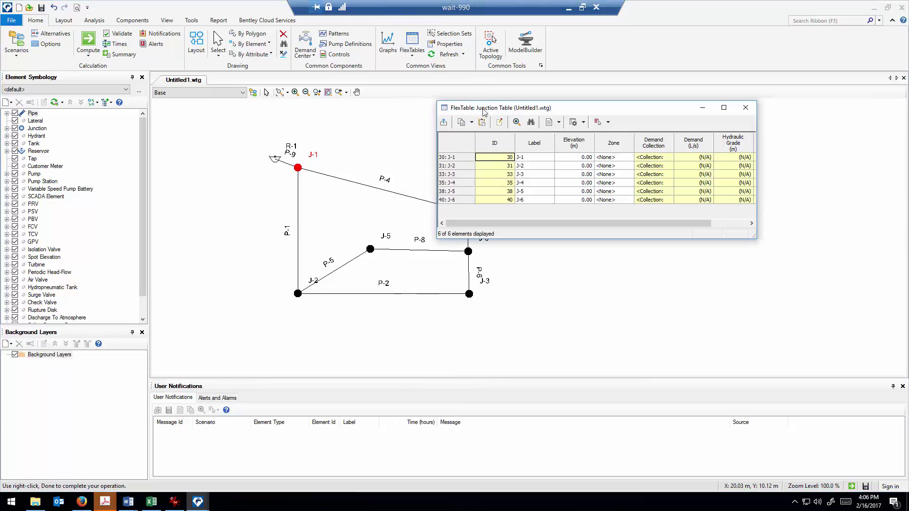
drag(509, 110, 585, 110)
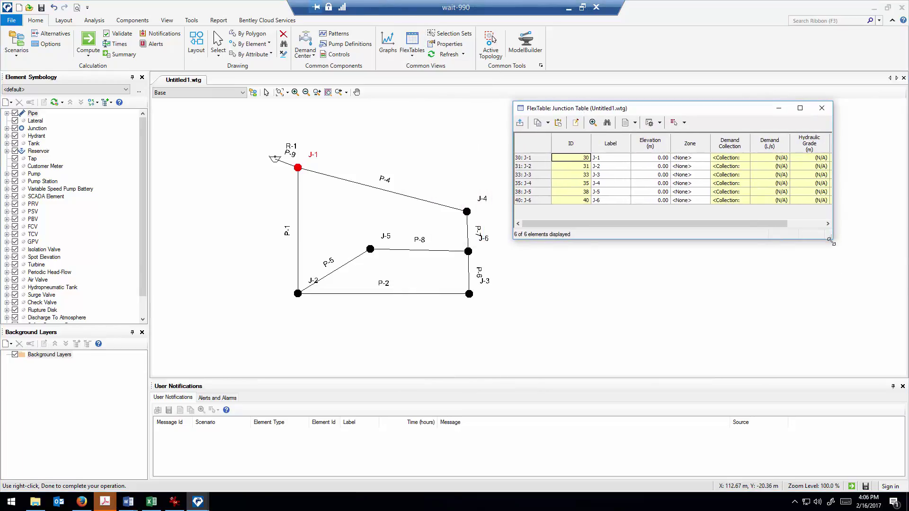
drag(832, 241, 859, 280)
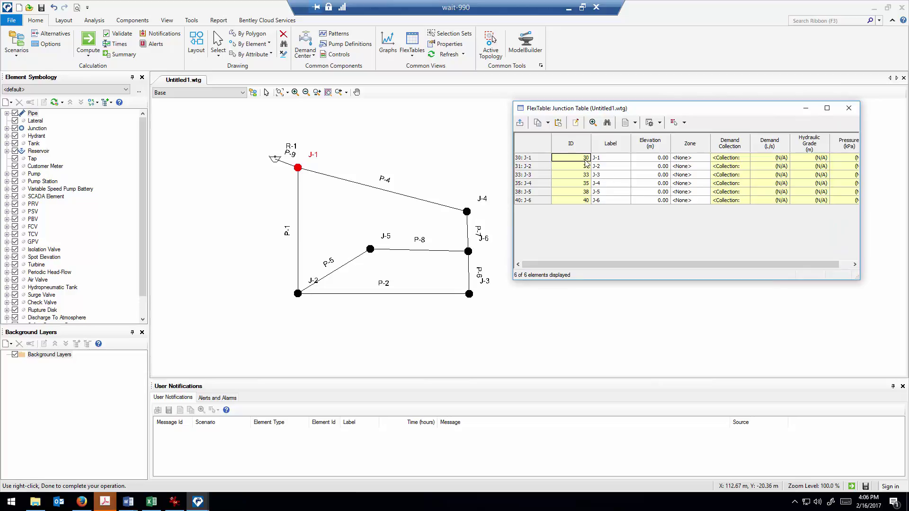
click(604, 159)
click(603, 159)
text(A)
click(606, 184)
click(604, 183)
text(B)
- Relabel J-6 as C, J-5 as E, J-3 as D and J-2 as F, then close the table
click(608, 200)
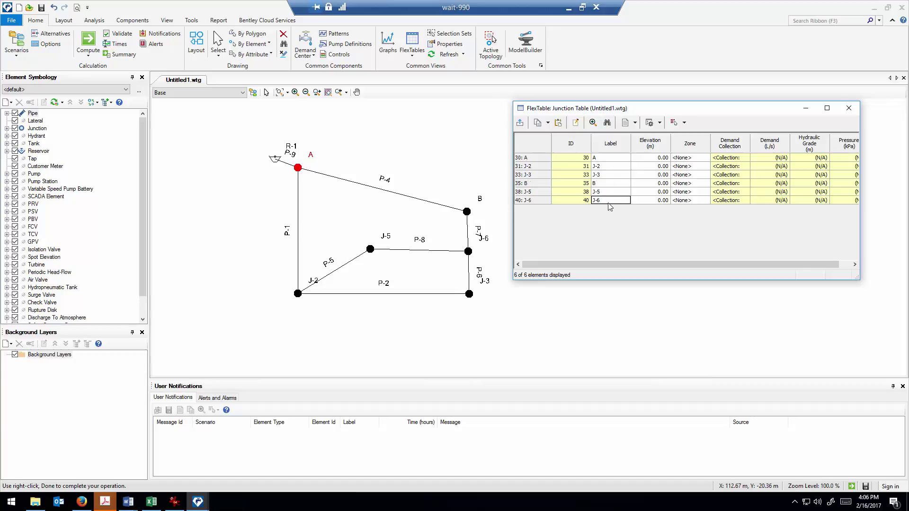
text(C)
click(610, 192)
click(610, 193)
text(E)
click(609, 175)
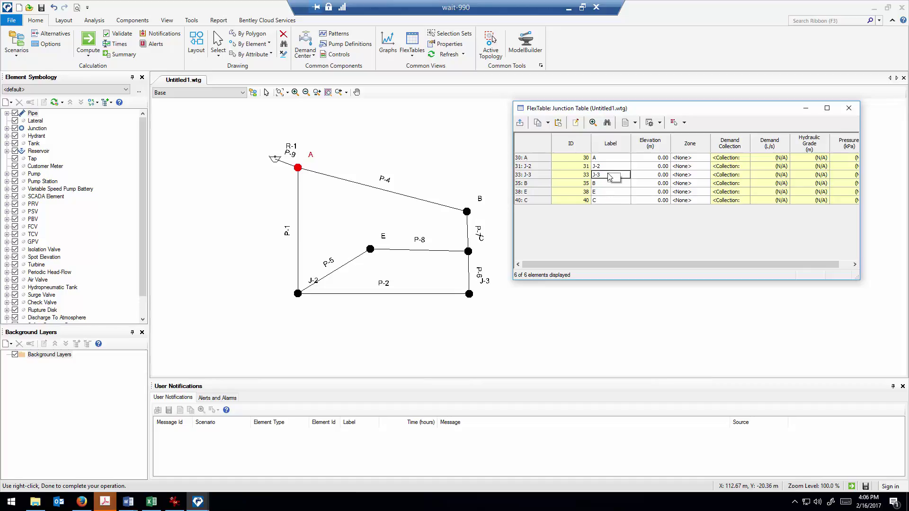
click(609, 174)
text(D)
click(609, 166)
text(F)
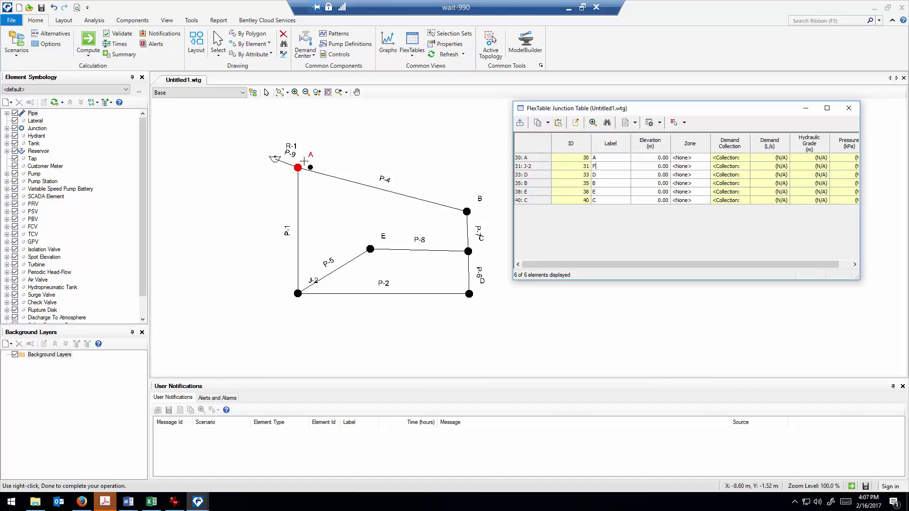
click(848, 108)
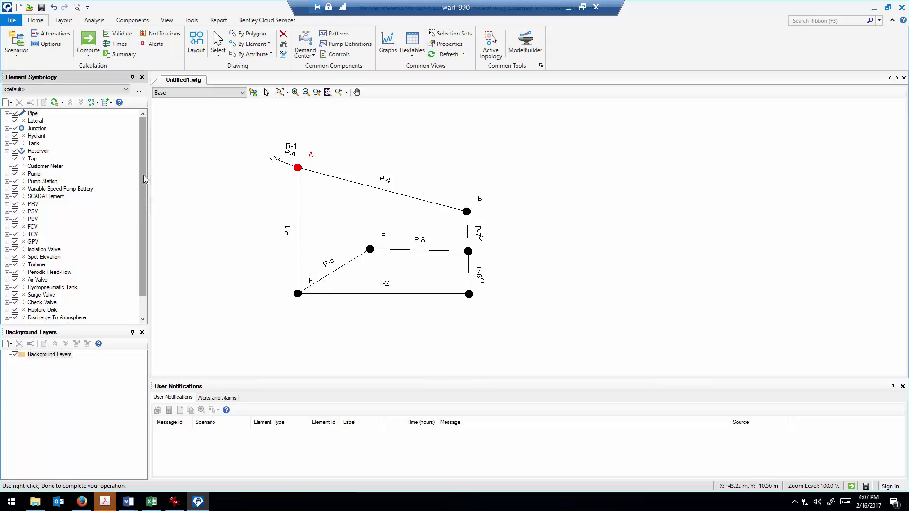
- Hide pipe labels in Element Symbology, zoom to extents, and bring up the Excel solution
click(7, 113)
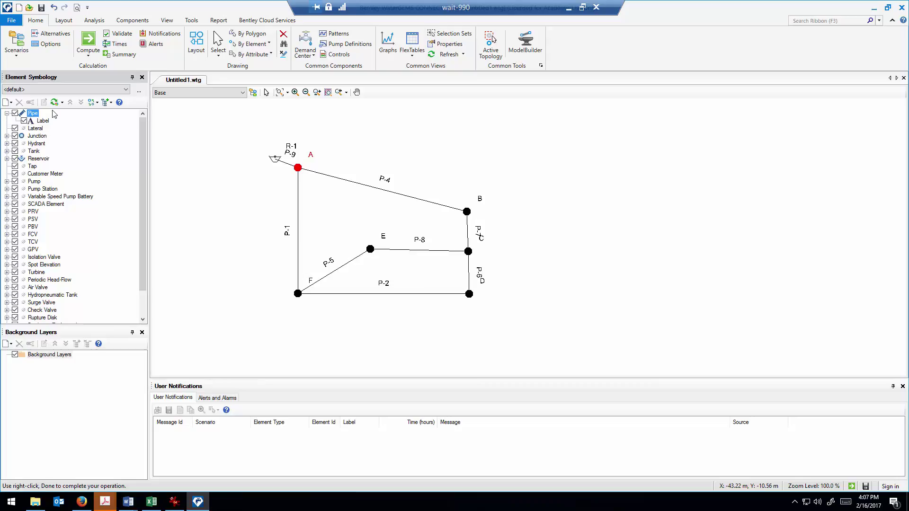
click(24, 121)
click(169, 21)
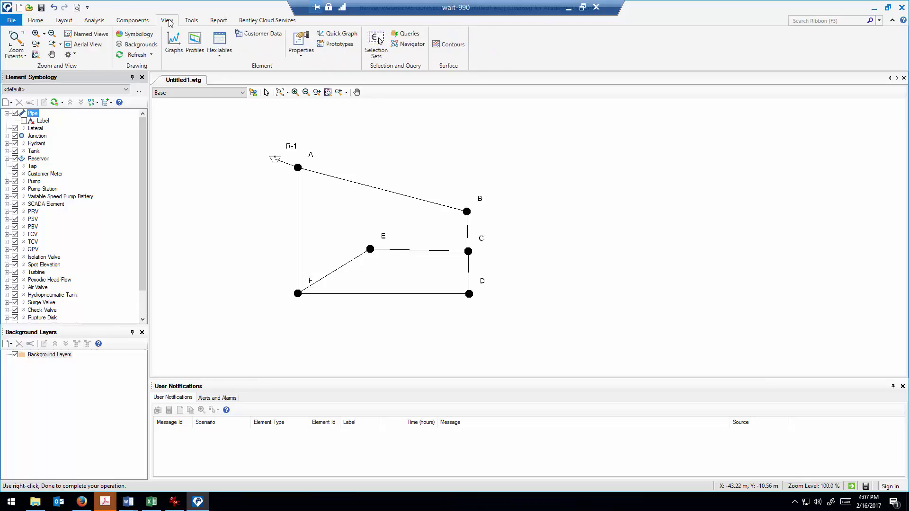
click(21, 41)
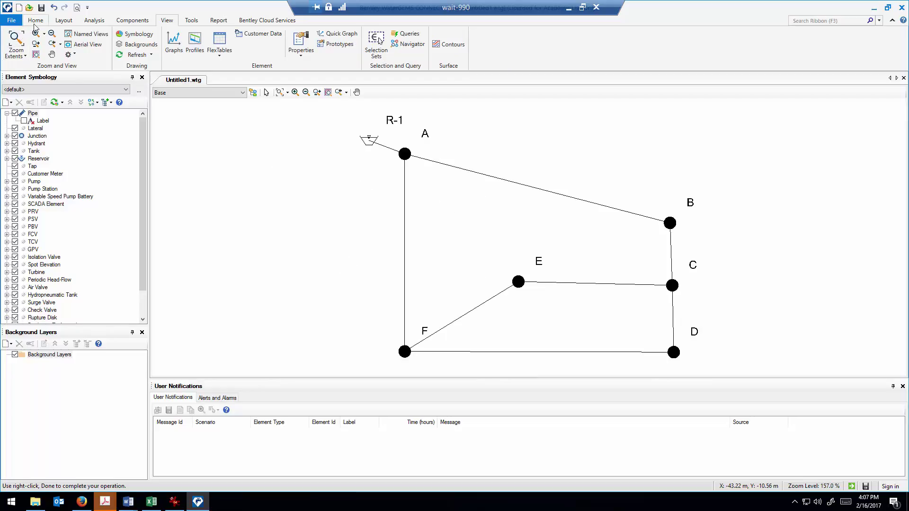
click(36, 21)
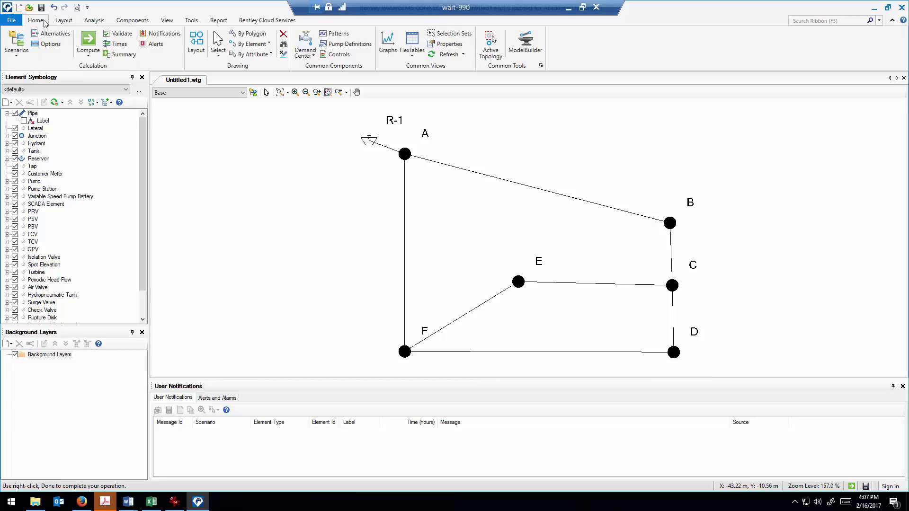
click(154, 504)
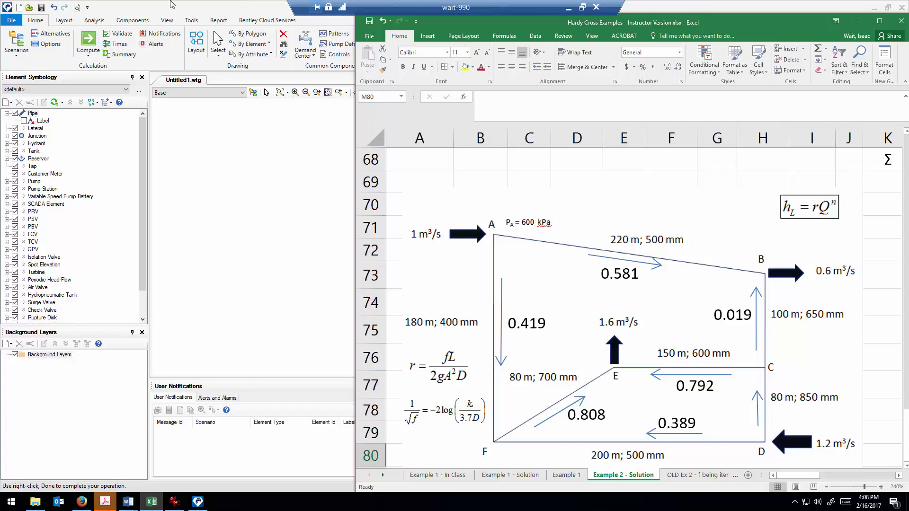
- Open the Pipe FlexTable beside the network drawing
click(187, 7)
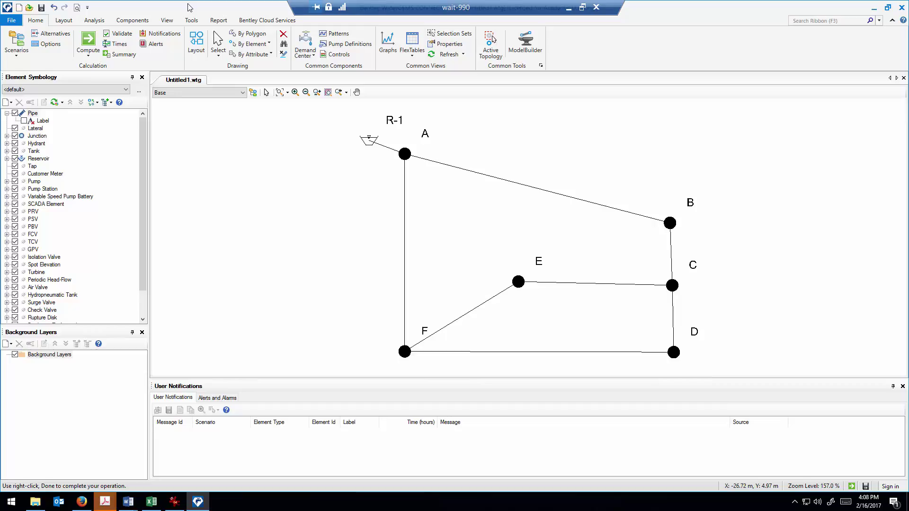
click(416, 59)
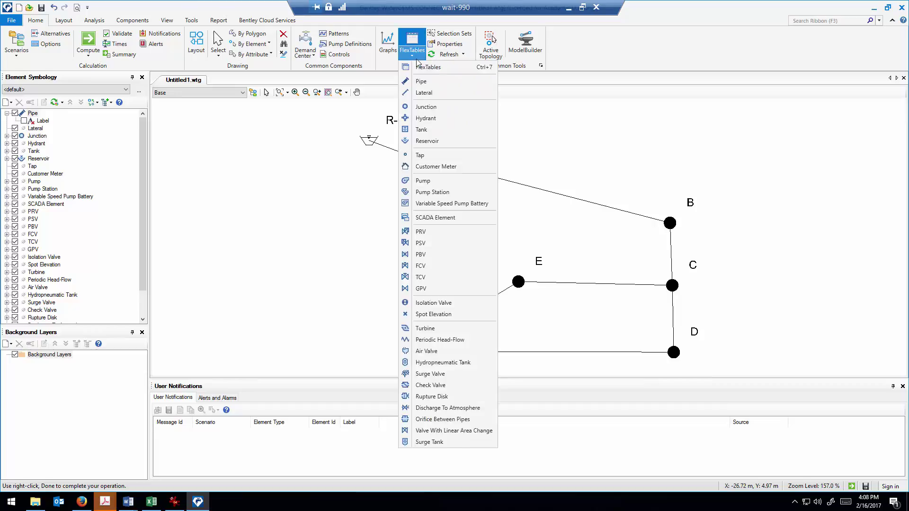
click(421, 85)
drag(431, 167, 684, 125)
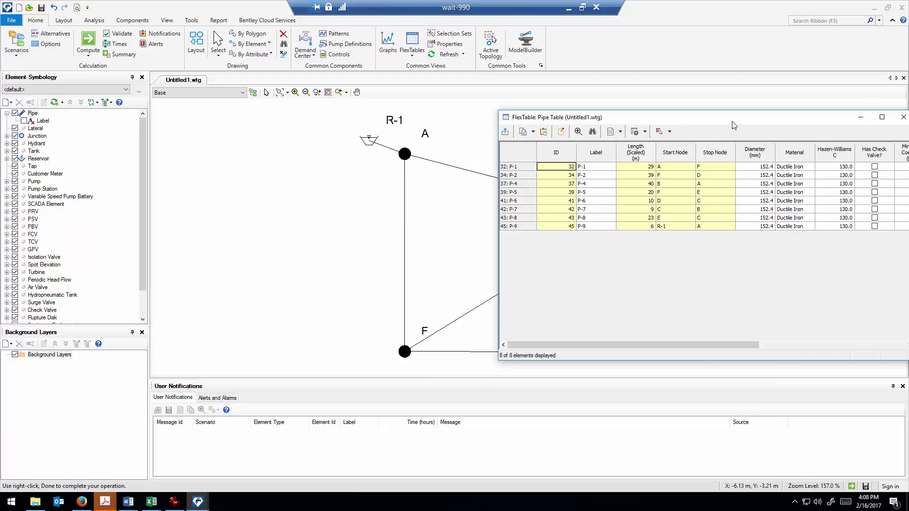
drag(734, 126, 669, 126)
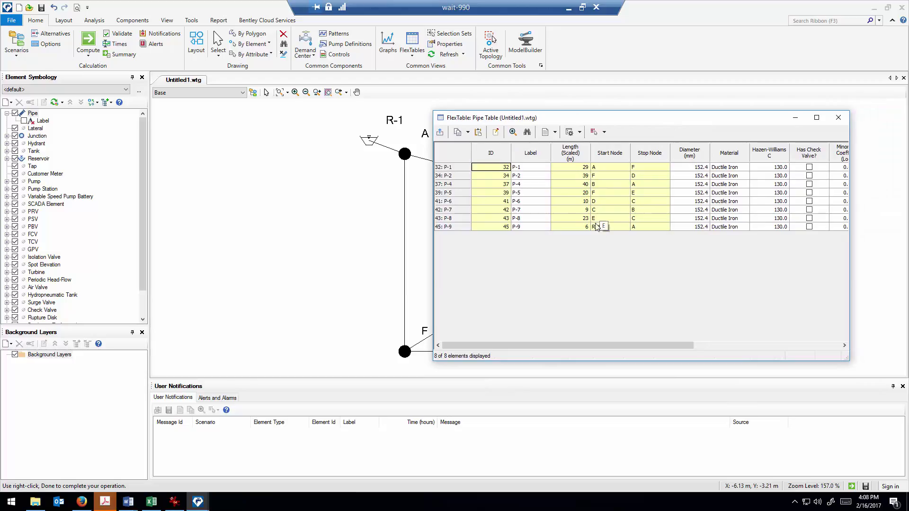
- Compare against the Excel solution and set pipe P-4's diameter to 500 mm
click(132, 503)
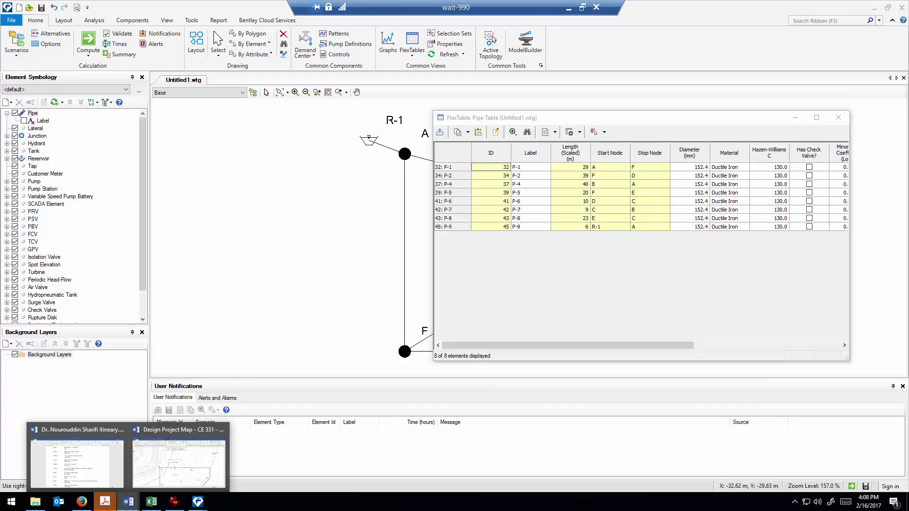
click(151, 502)
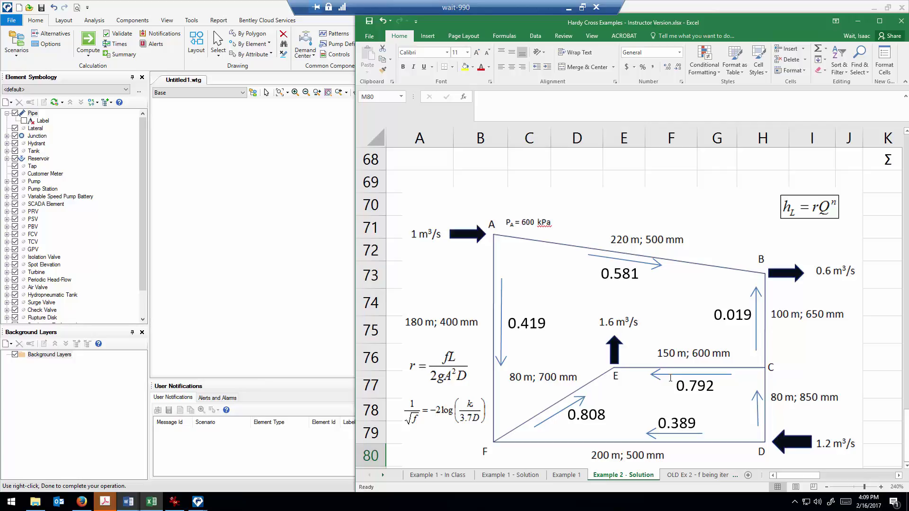
click(198, 502)
click(232, 475)
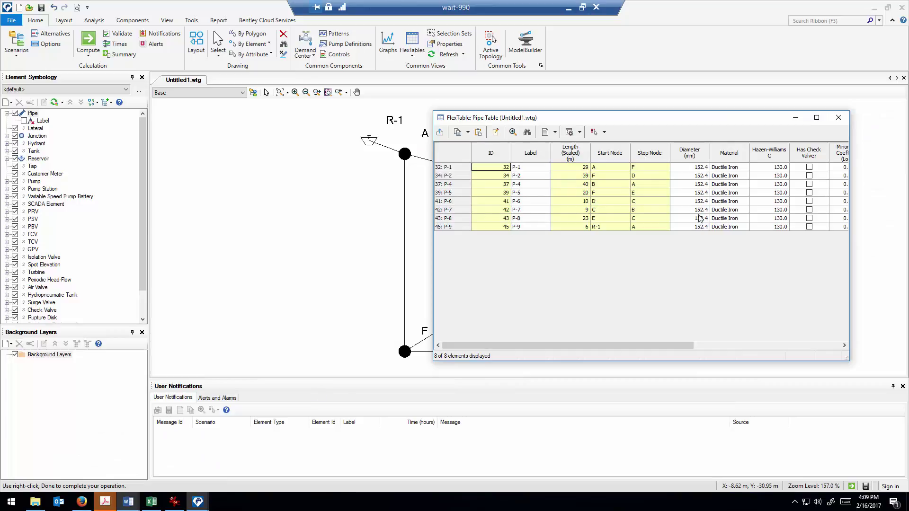
click(698, 185)
text(500)
drag(690, 346, 796, 350)
drag(811, 350, 848, 351)
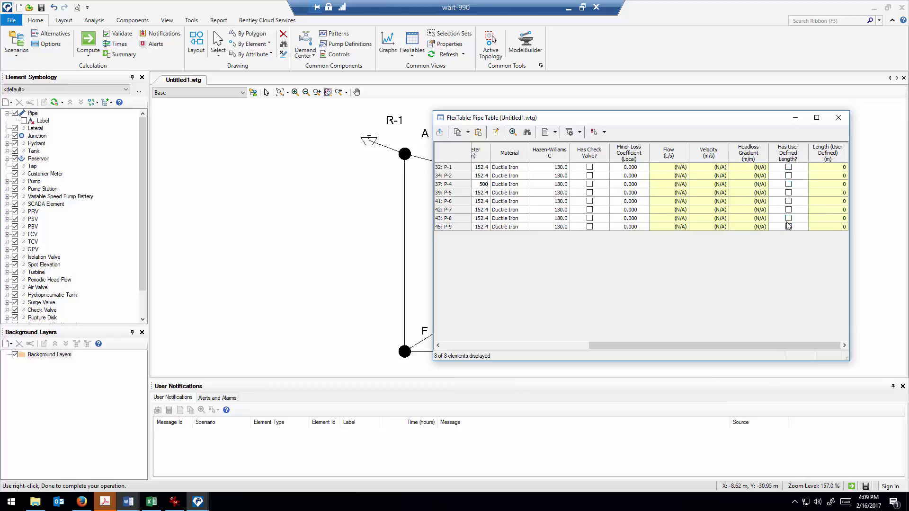
- Tick Has User Defined Length? for pipes P-1, P-2, P-4 and P-5
click(788, 167)
click(788, 176)
click(788, 184)
click(788, 193)
- Global Edit the Has User Defined Length? column to true for every pipe
right_click(788, 156)
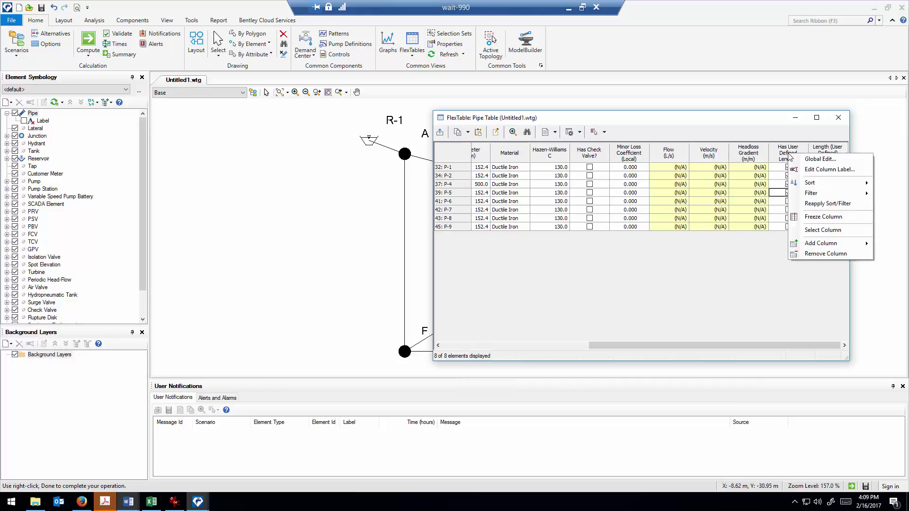
click(812, 161)
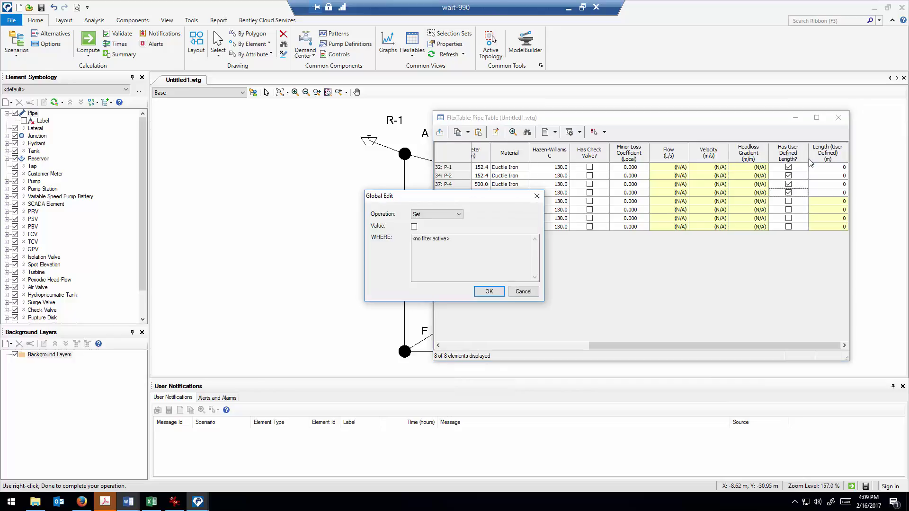
click(414, 227)
click(488, 291)
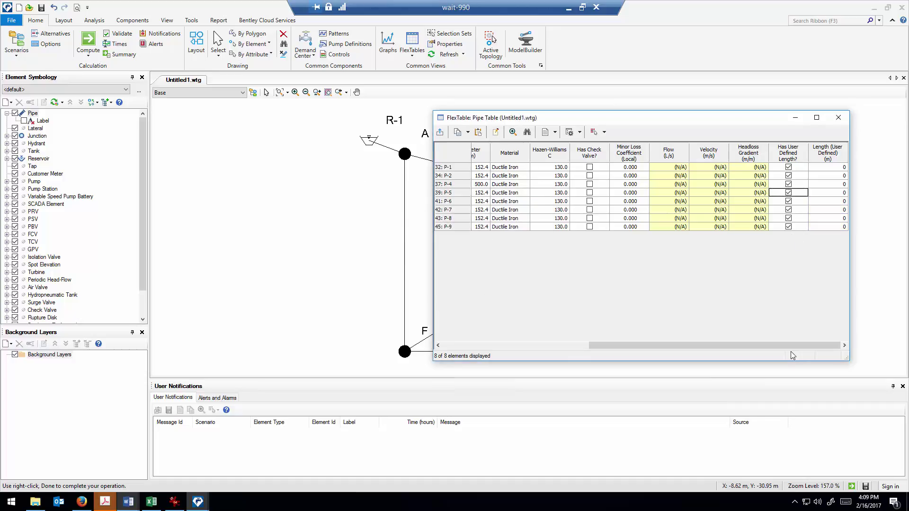
drag(722, 345, 563, 345)
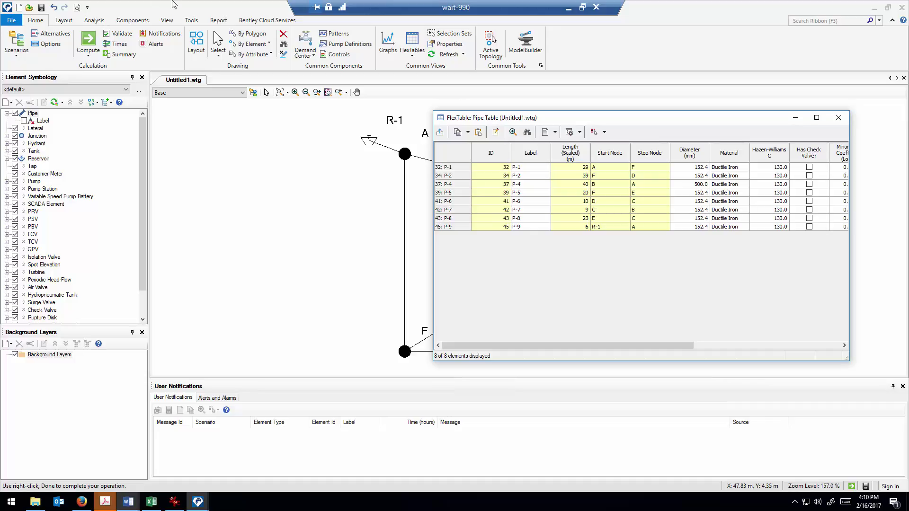
- Close the pipe table and keep SI as the default unit system in Options
click(838, 117)
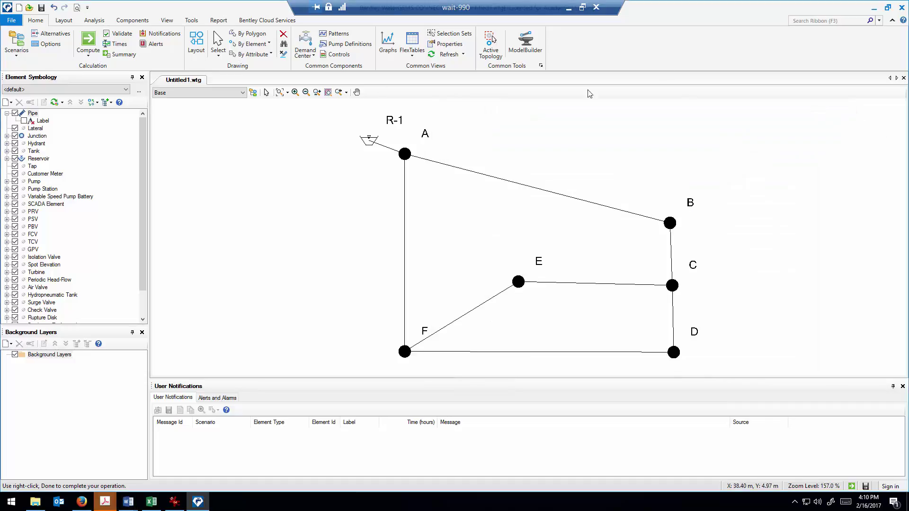
click(195, 24)
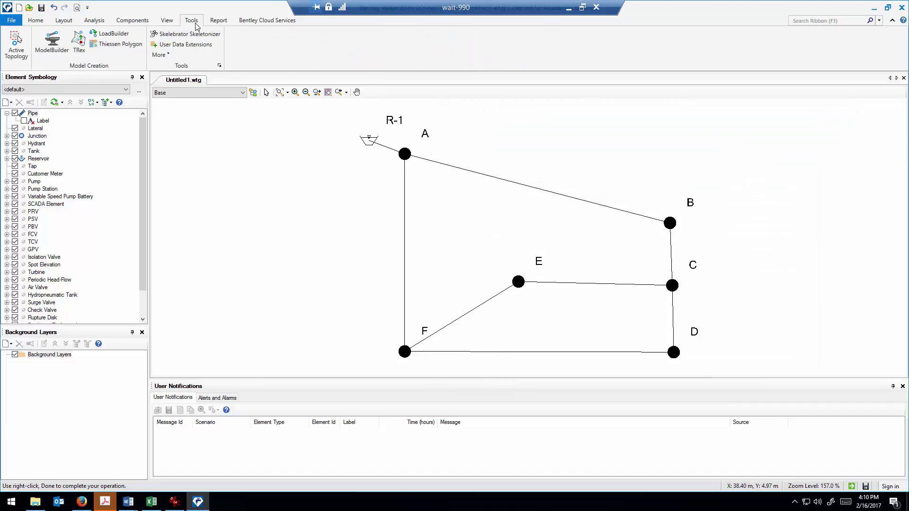
click(163, 55)
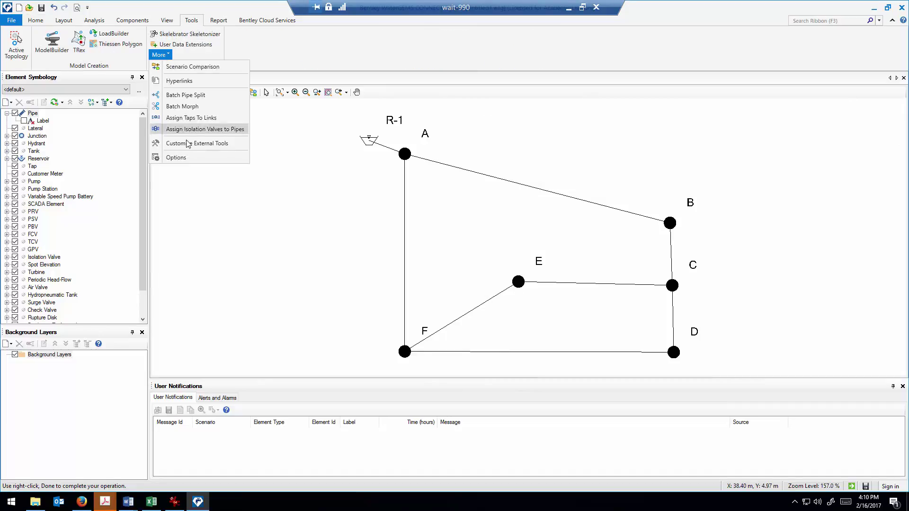
click(187, 160)
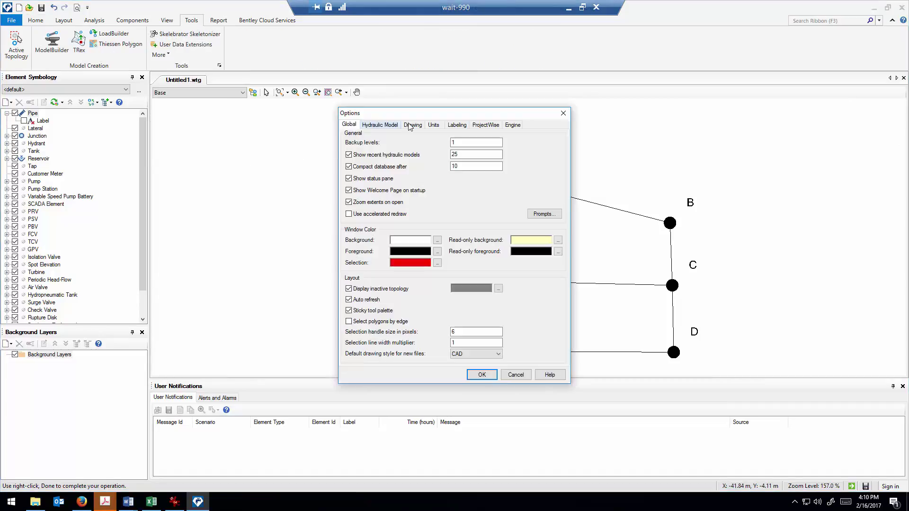
click(436, 125)
click(505, 149)
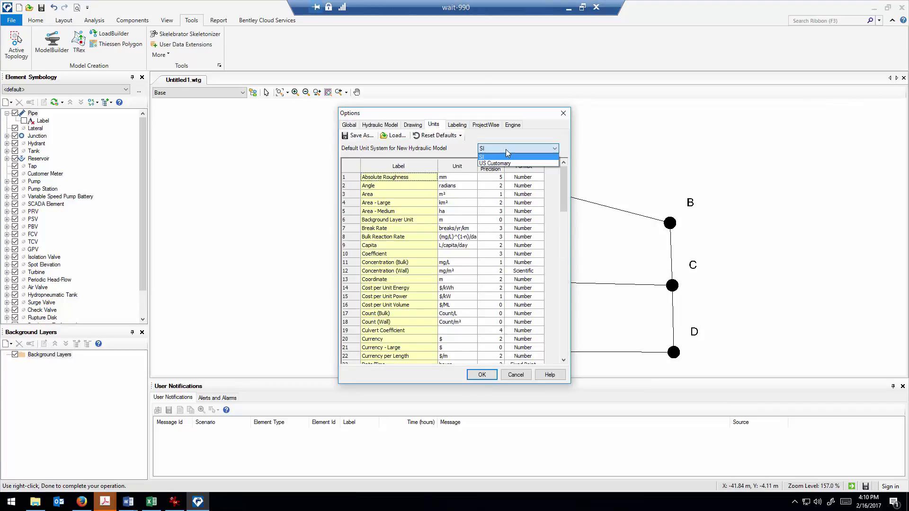
click(506, 162)
click(503, 149)
click(502, 157)
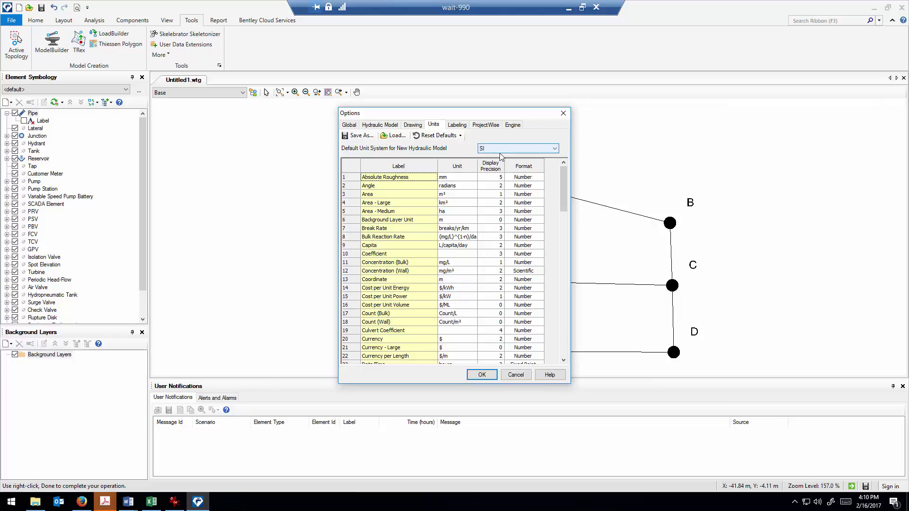
click(485, 375)
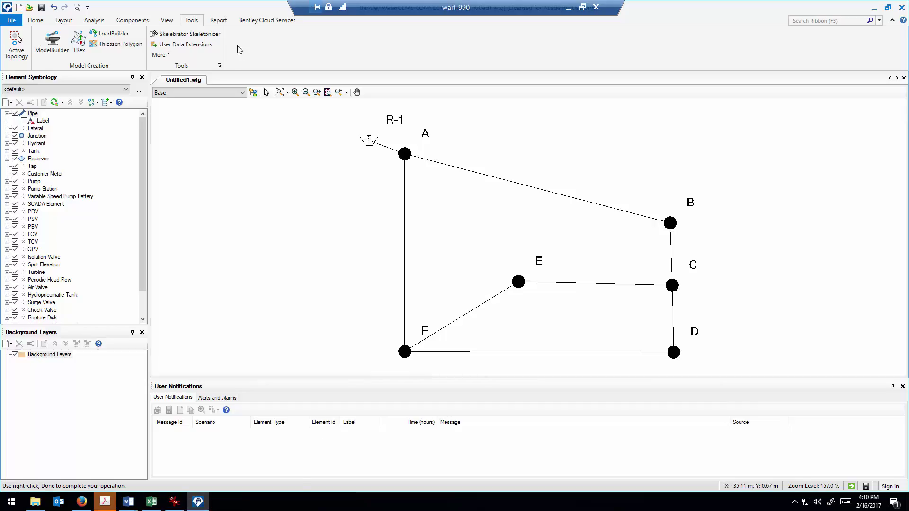
click(35, 21)
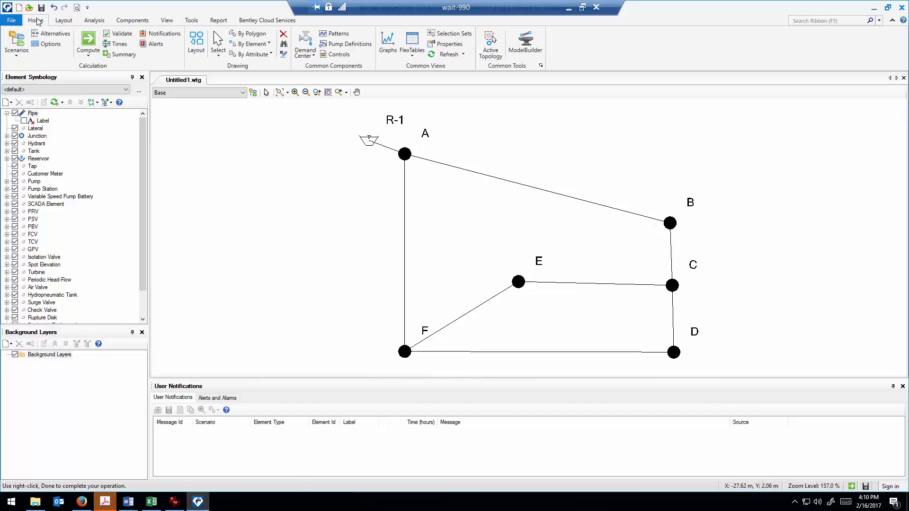
click(414, 56)
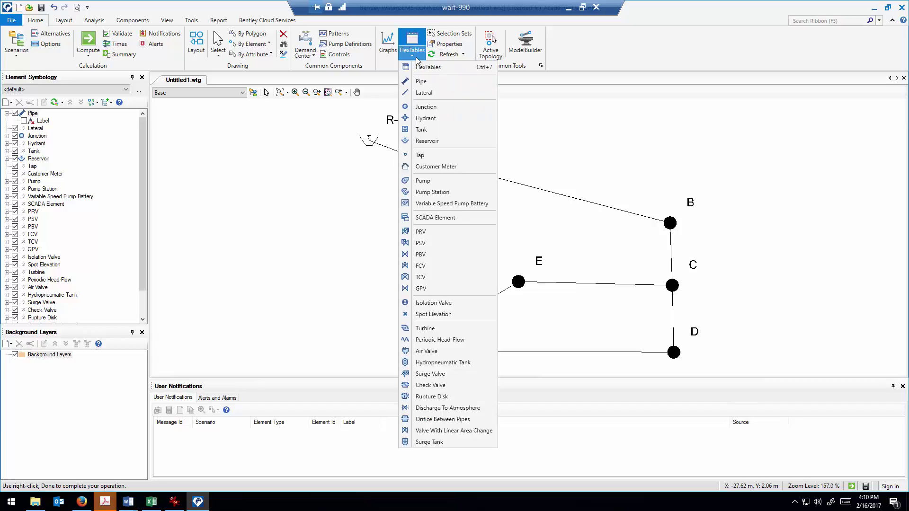
click(434, 81)
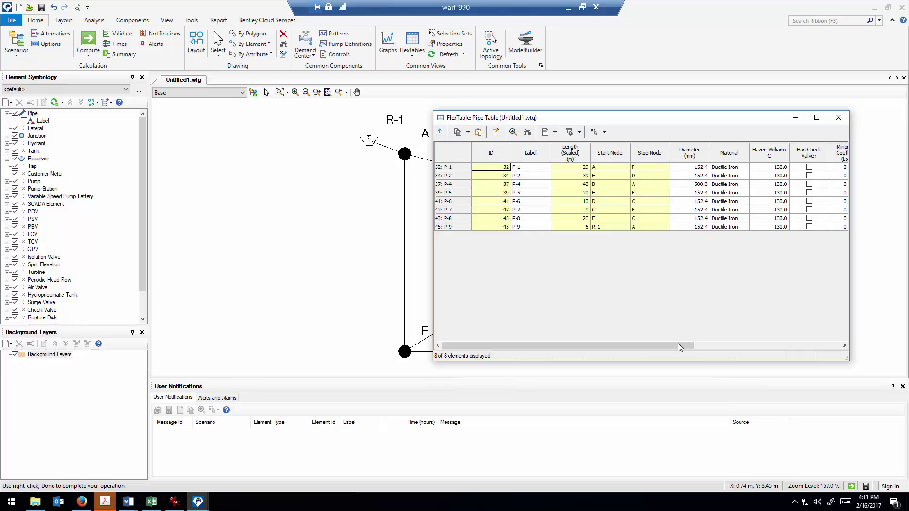
right_click(695, 157)
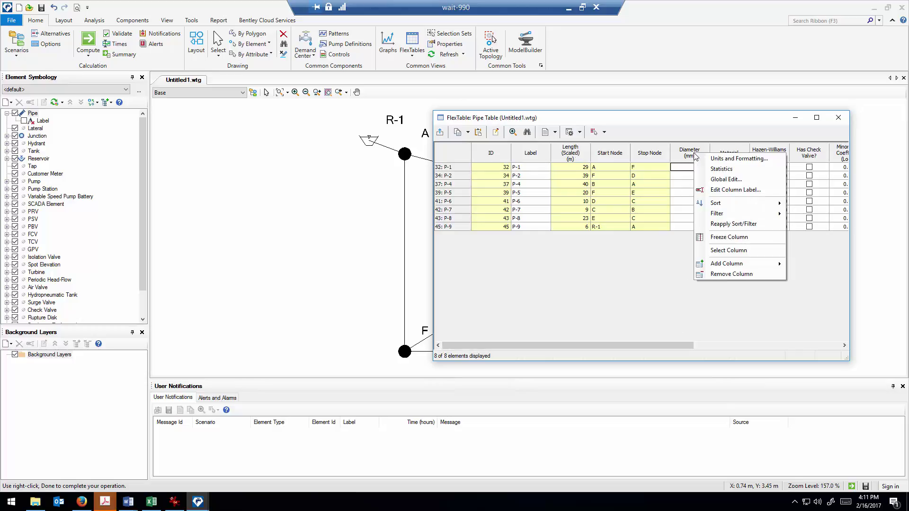
click(721, 159)
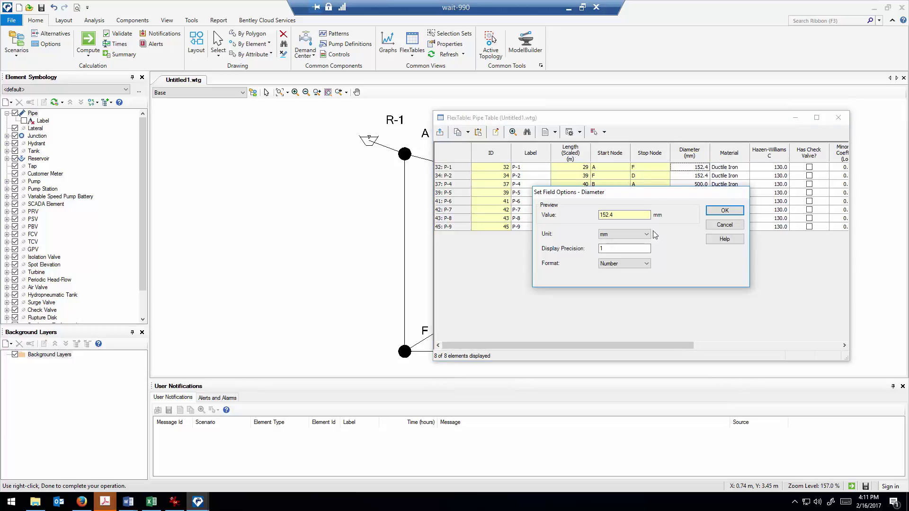
click(643, 234)
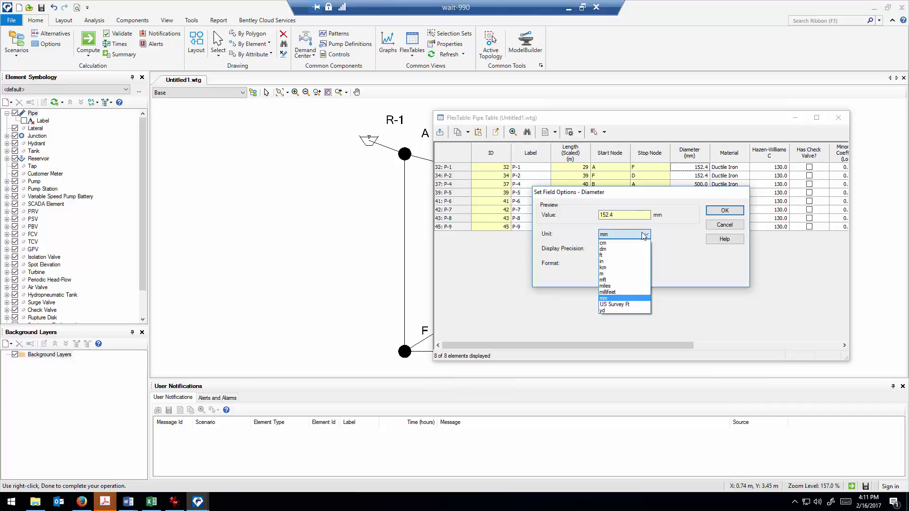
click(666, 237)
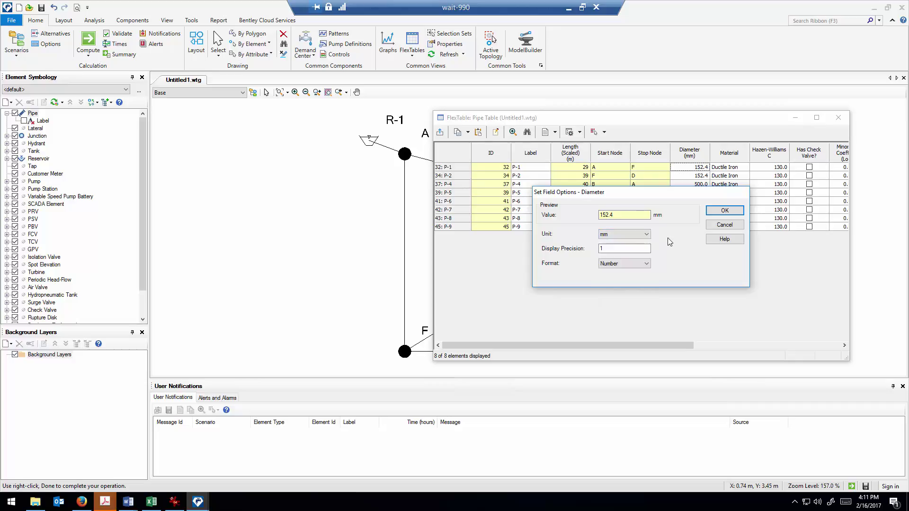
click(715, 224)
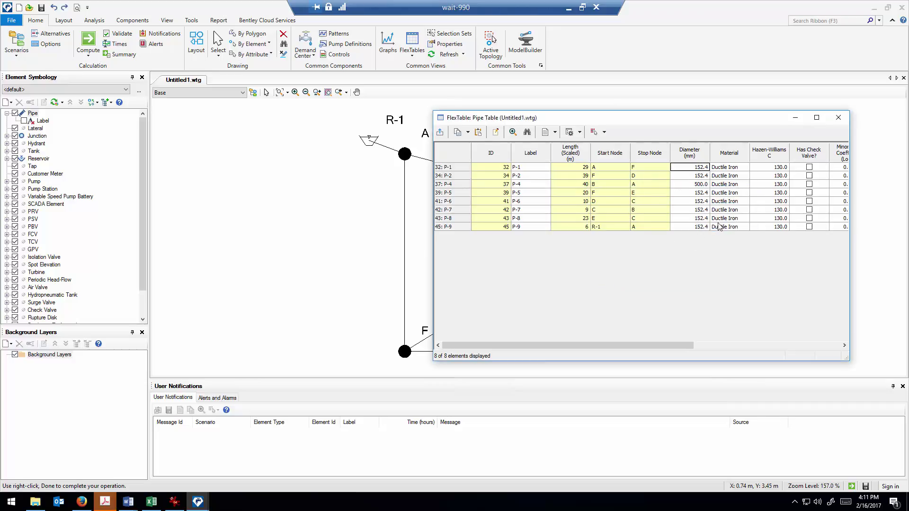
click(837, 118)
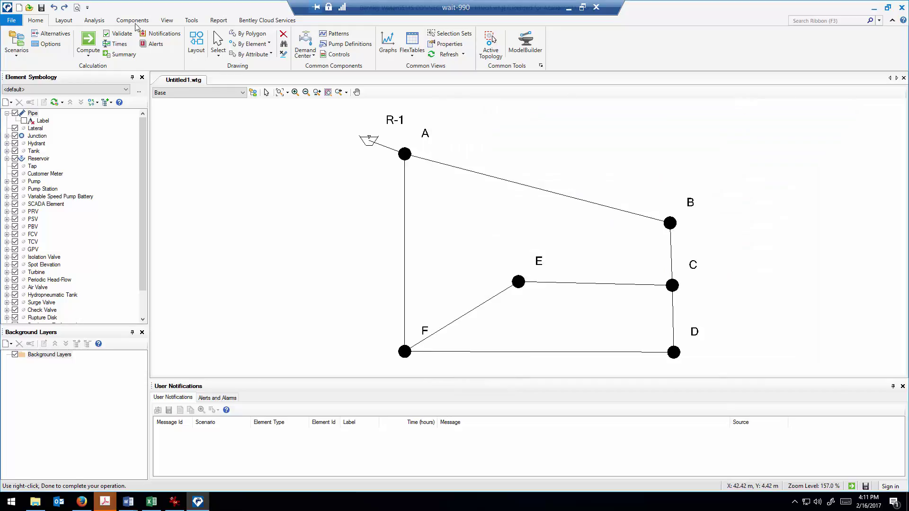
- Reopen Options at the Units tab and cancel without changes
click(193, 22)
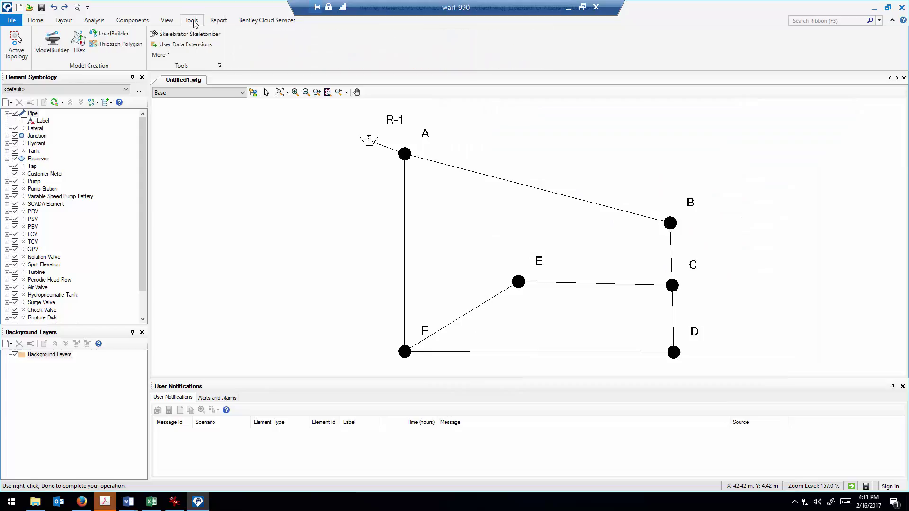
click(163, 55)
click(181, 160)
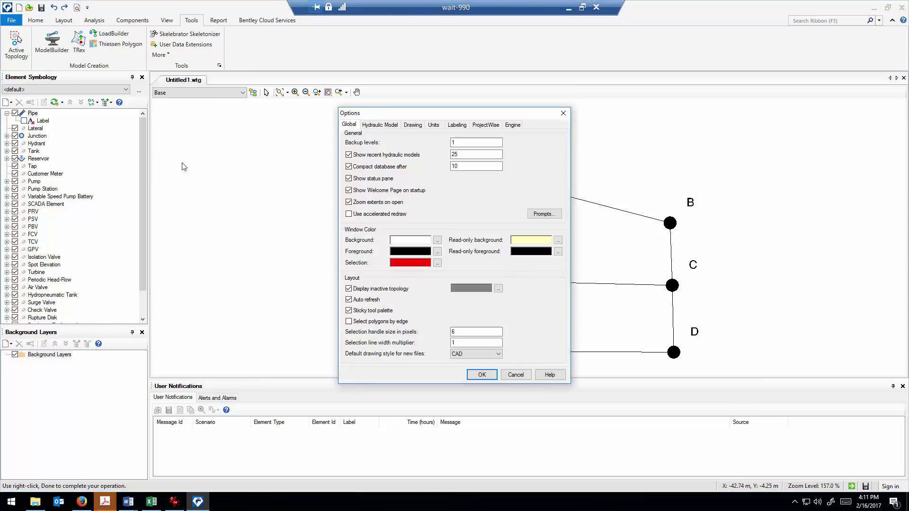
click(434, 125)
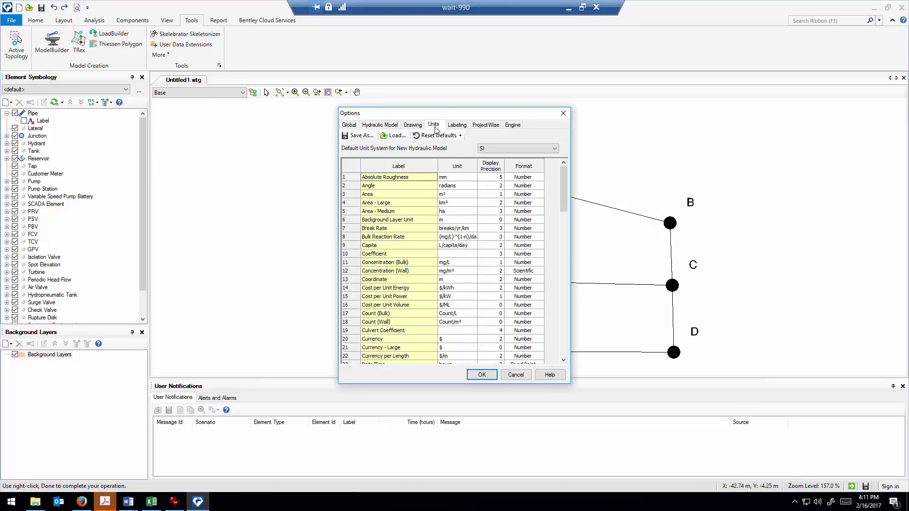
click(513, 374)
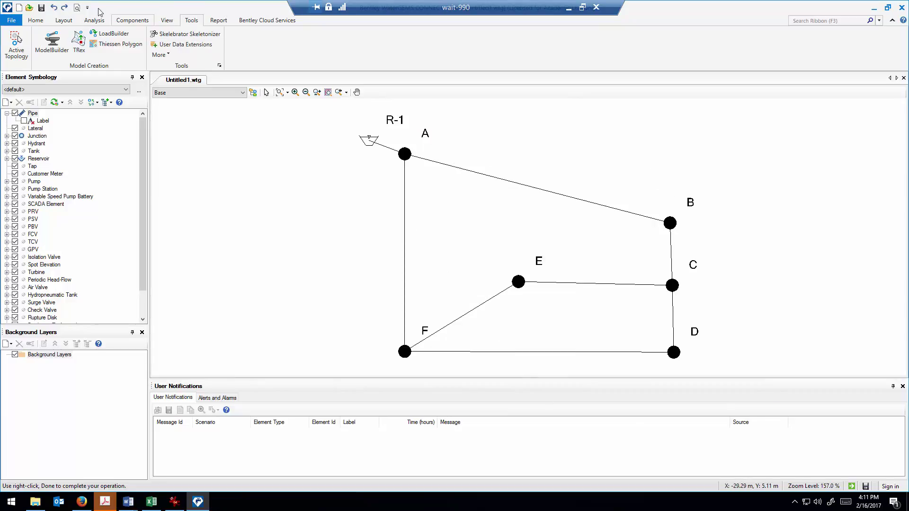
- Open the Pipe FlexTable from the Home tab
click(36, 19)
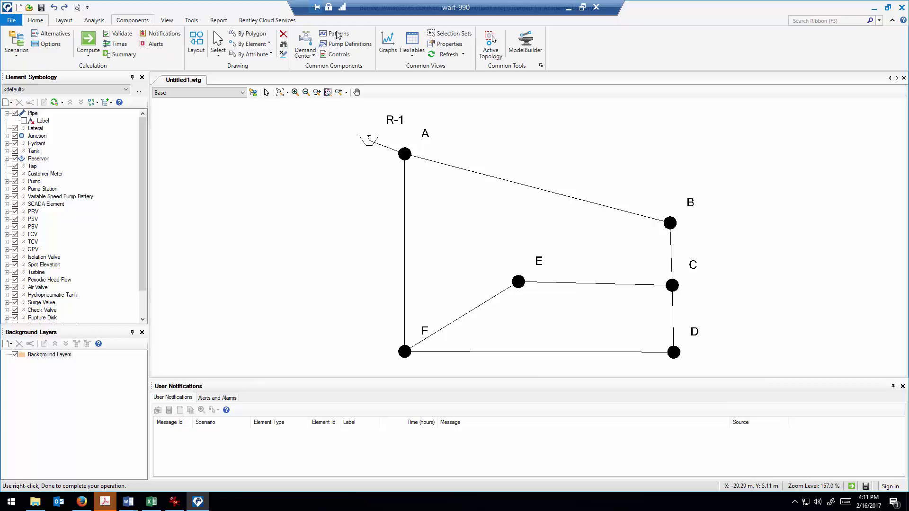
click(411, 52)
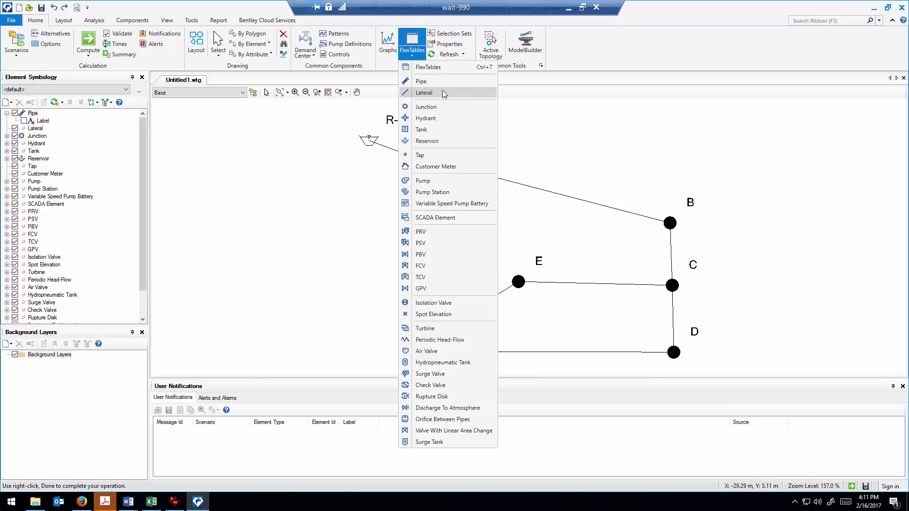
click(424, 81)
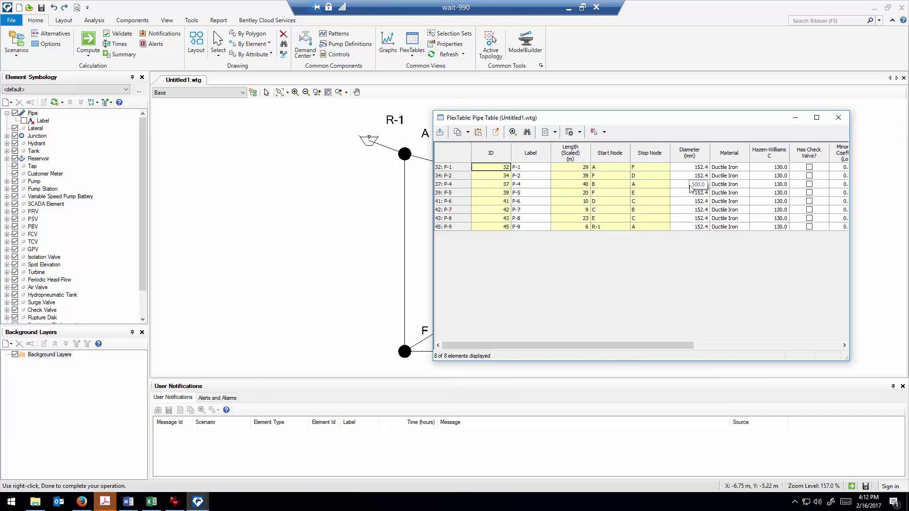
- Move the Length (User Defined) column beside Diameter and set P-4's length to 220 m
drag(679, 344, 839, 339)
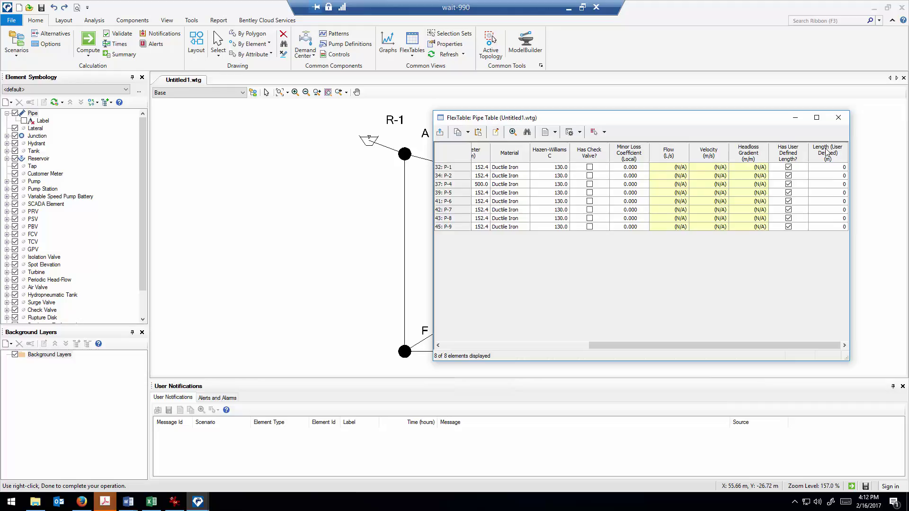
drag(834, 152, 512, 154)
drag(606, 345, 454, 352)
double_click(729, 183)
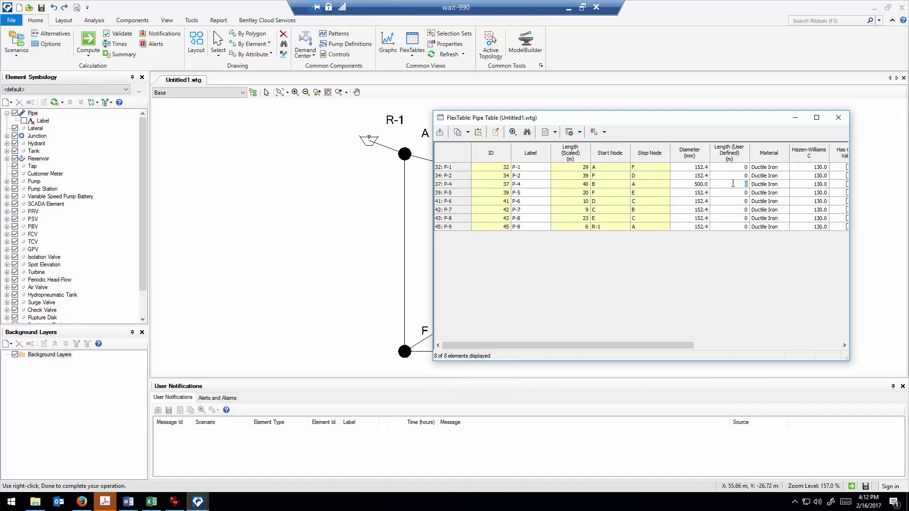
text(220)
key(Return)
- Give P-1 a 400 mm diameter and 180 m length, and P-2 500 mm and 200 m
double_click(701, 169)
text(400)
key(Tab)
text(180)
key(Return)
click(694, 177)
click(695, 176)
text(500)
key(Tab)
text(200)
key(Return)
- Set P-5 to 700 mm and 80 m, and P-6 to 850 mm and 80 m
click(694, 195)
text(700)
key(Tab)
text(80)
key(Return)
click(699, 203)
click(699, 204)
text(85)
key(Tab)
click(699, 204)
click(699, 205)
text(850)
key(Tab)
text(80)
key(Return)
- Set P-7 to 650 mm and 100 m, and P-8 to 600 mm and 150 m
click(690, 213)
click(690, 213)
text(6)
key(Tab)
key(BackSpace)
key(Return)
click(695, 218)
text(600)
key(Tab)
text(150)
key(Return)
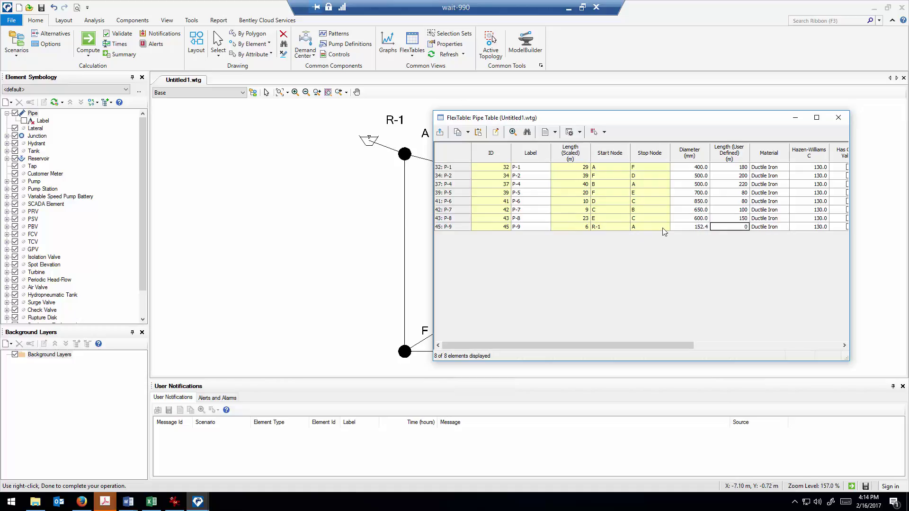
- Give P-9 a 1,000 mm diameter and 5 m length, then minimize the remote desktop
click(701, 227)
click(700, 229)
text(1,000)
key(Return)
click(738, 228)
click(738, 227)
click(741, 217)
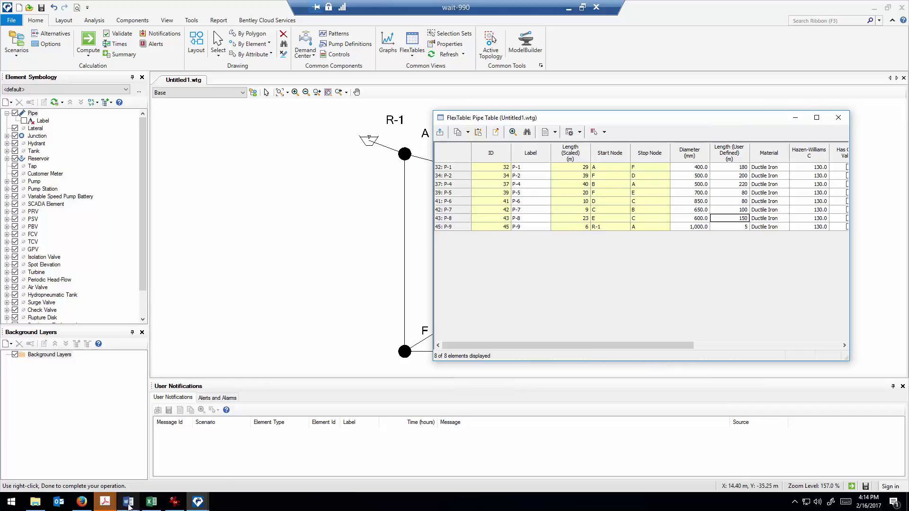
click(566, 8)
- Highlight the slide's roughness note 'ε = 0.3 mm', then return to WaterGEMS
drag(249, 148, 303, 147)
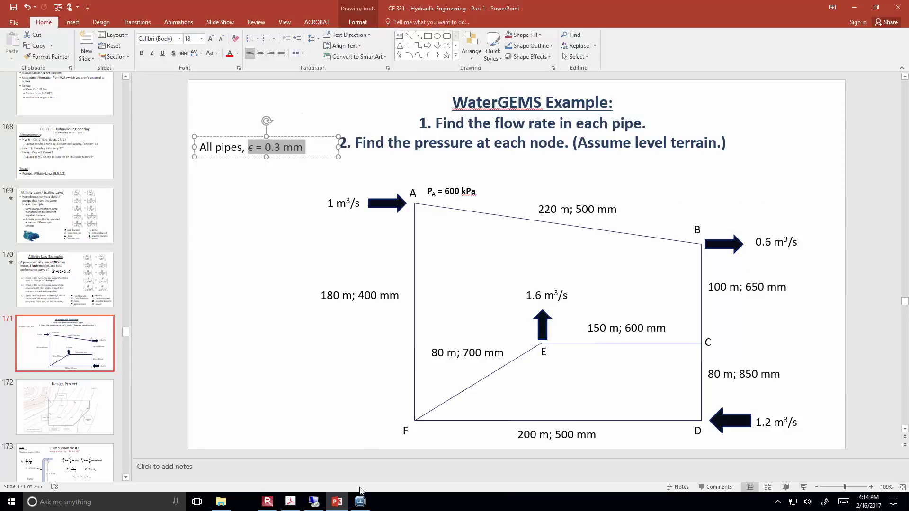
click(361, 502)
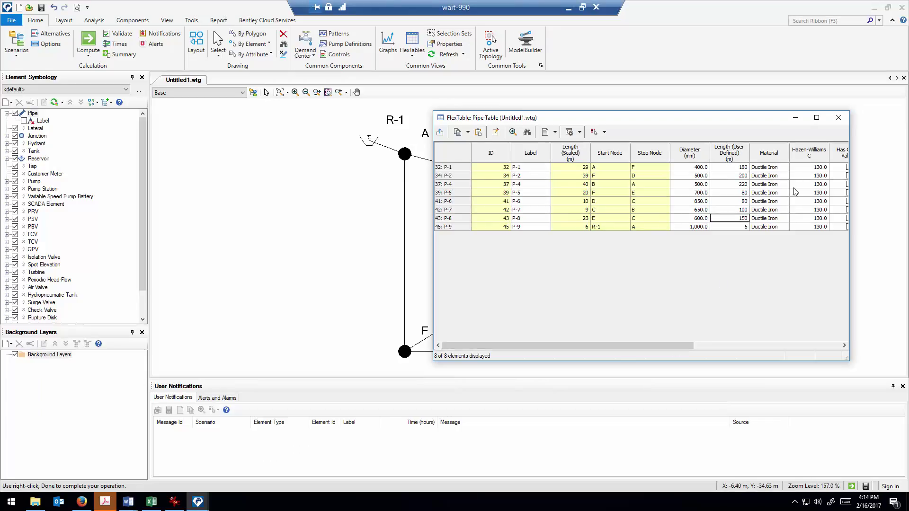
- Check Ductile Iron's 0.0003 m roughness in the material library, then close the Pipe FlexTable
click(778, 167)
click(783, 168)
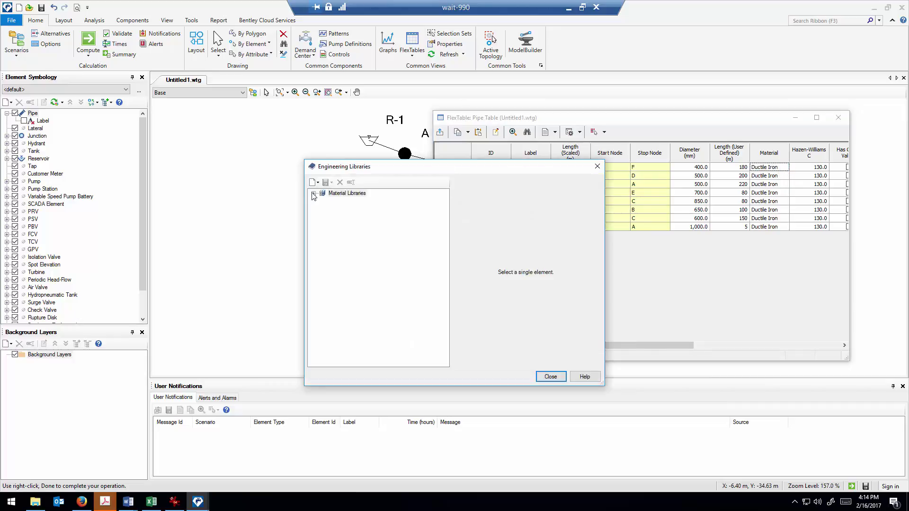
click(313, 195)
double_click(324, 202)
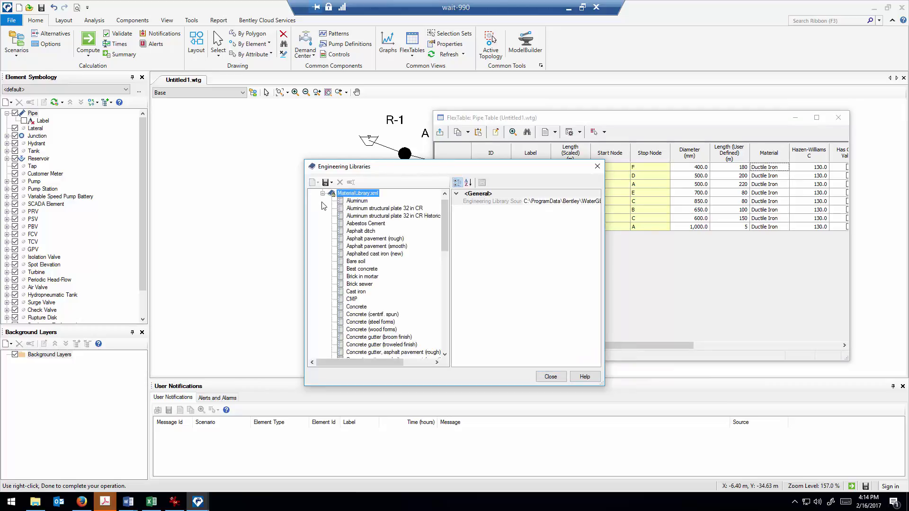
drag(445, 229, 442, 254)
scroll(359, 262, down, 2)
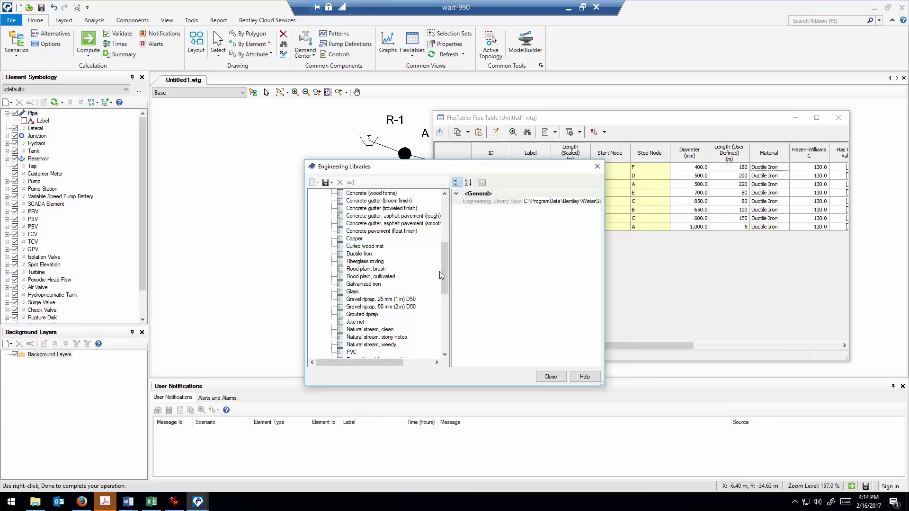
click(359, 254)
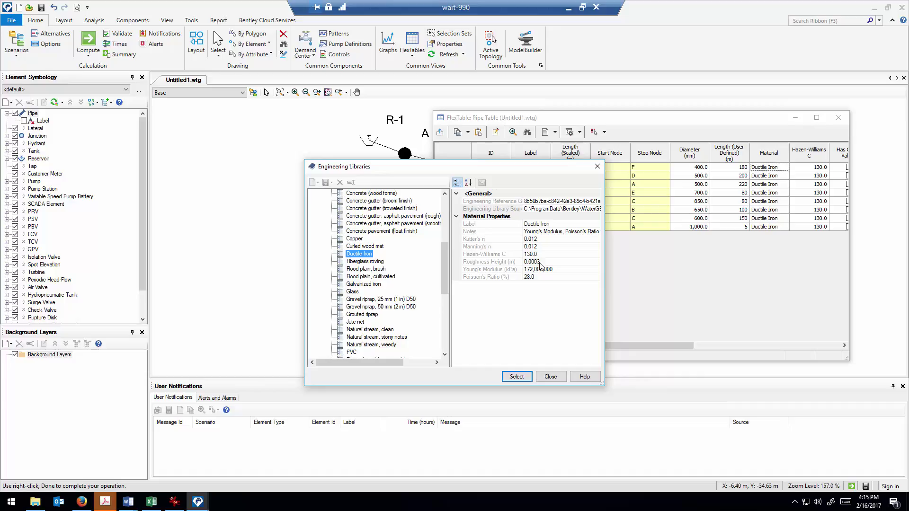
click(547, 377)
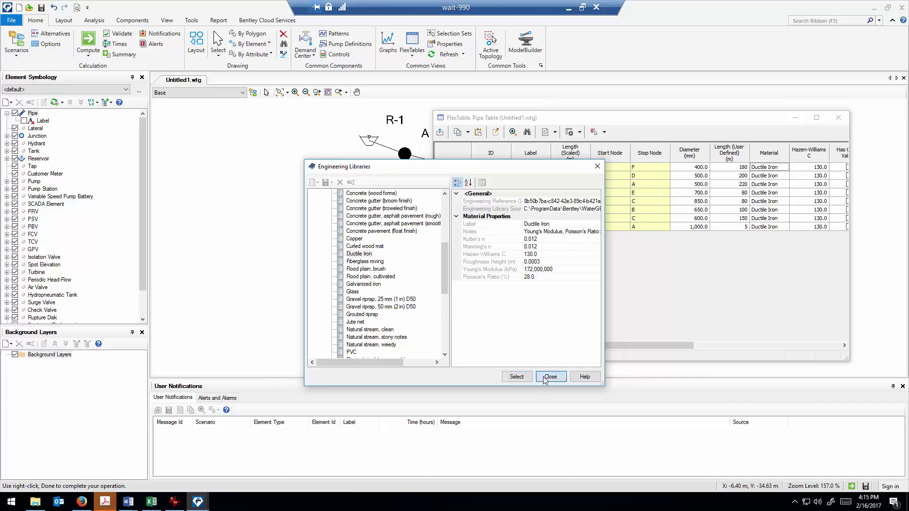
drag(659, 345, 828, 354)
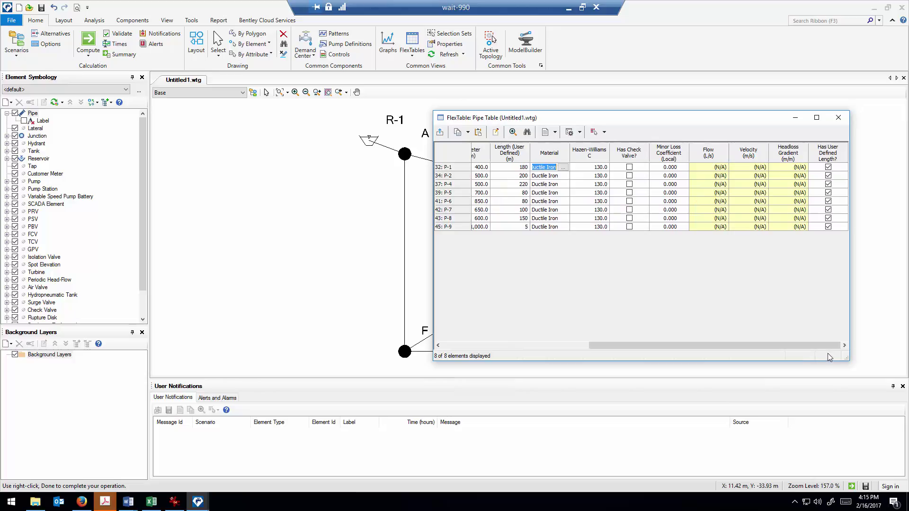
click(844, 118)
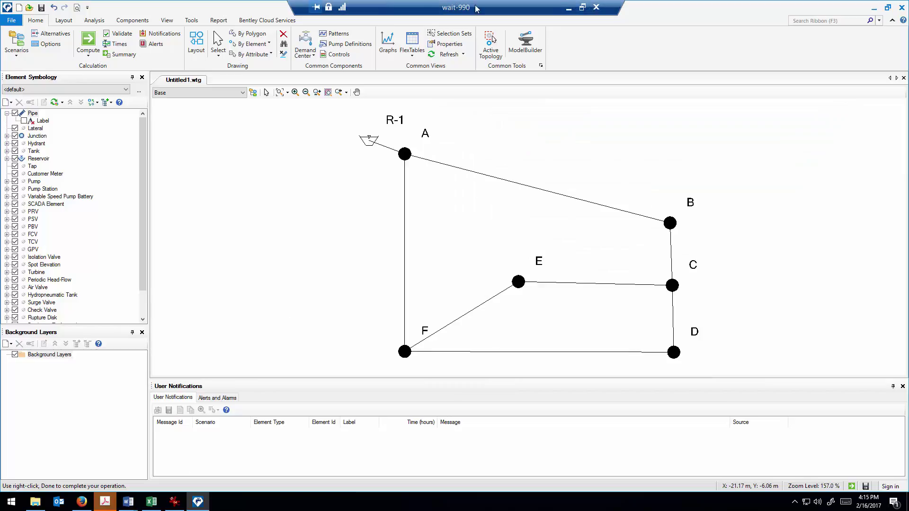
- Switch between the remote WaterGEMS session and the slide, then maximize the remote window again
click(581, 8)
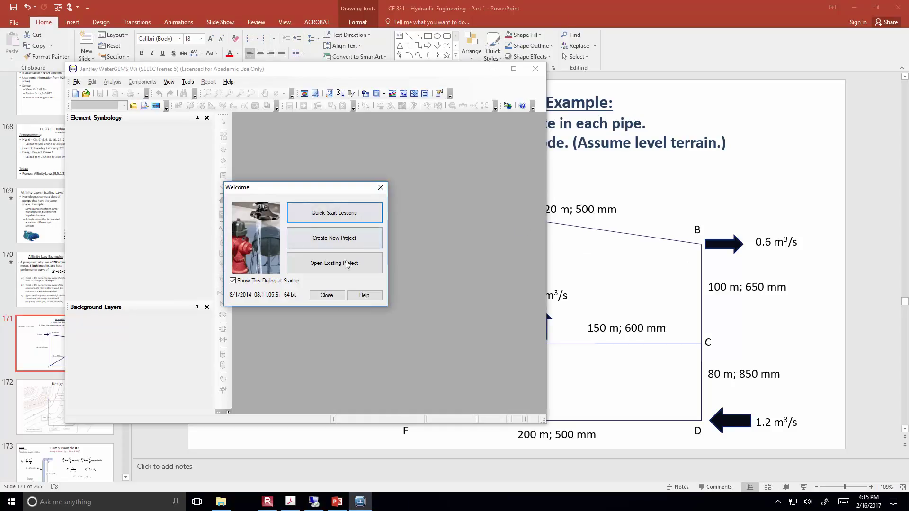
click(339, 296)
click(492, 68)
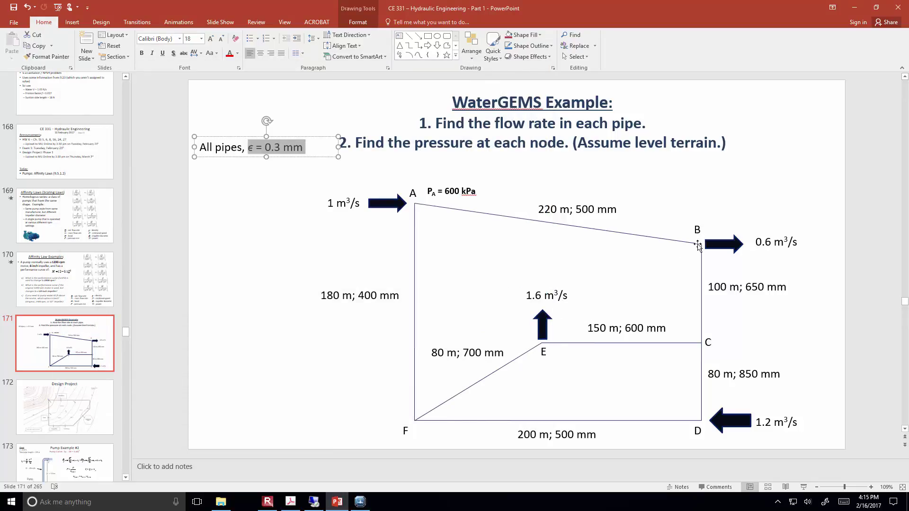
click(359, 501)
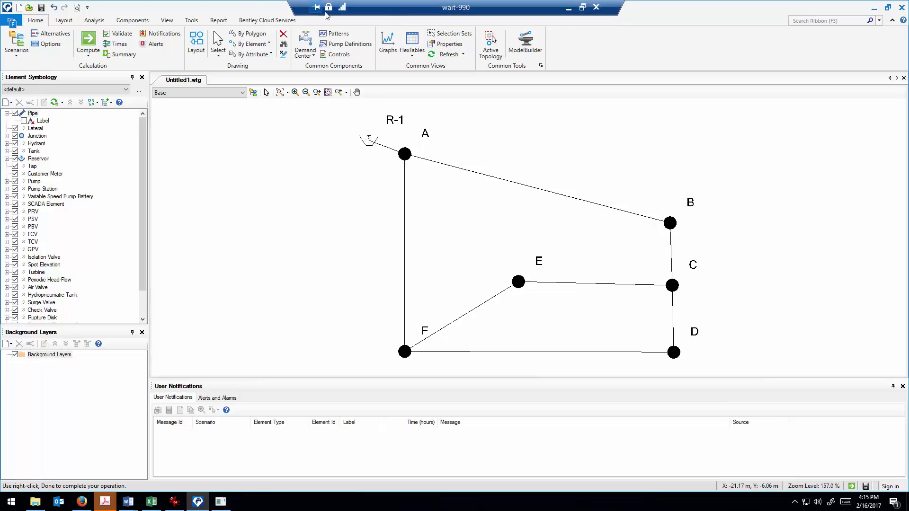
click(568, 7)
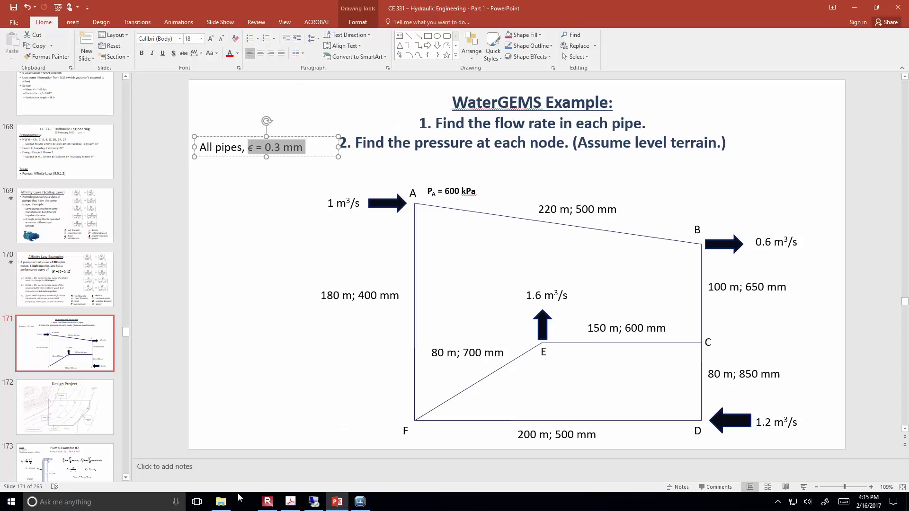
click(314, 501)
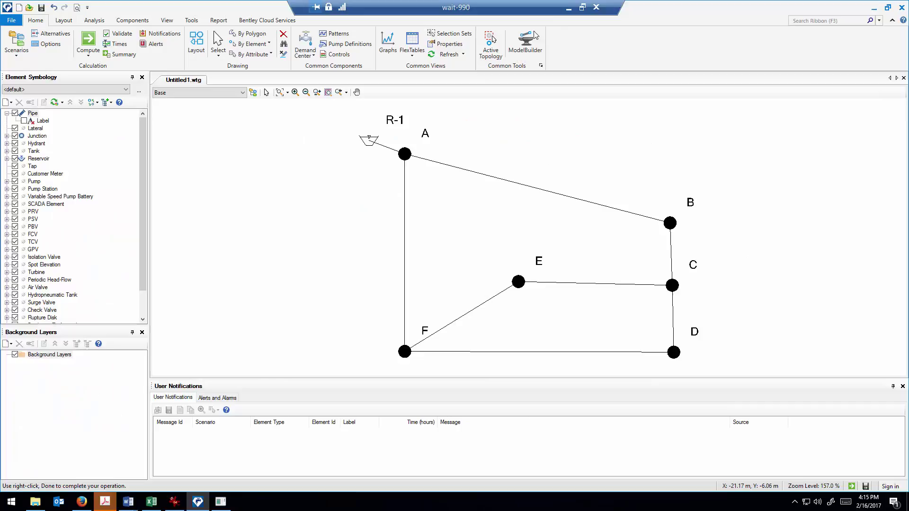
click(582, 7)
click(794, 54)
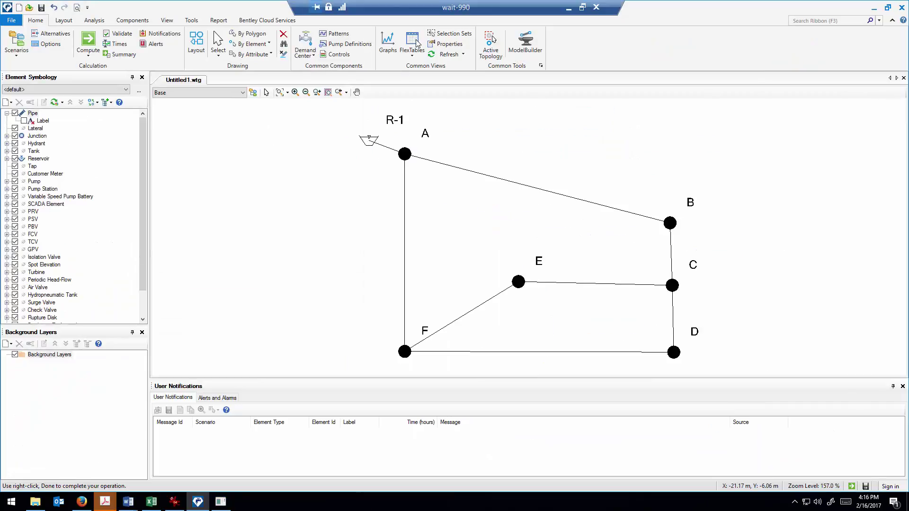
- Check the Acrobat taskbar previews and dismiss its recent-items list
click(105, 502)
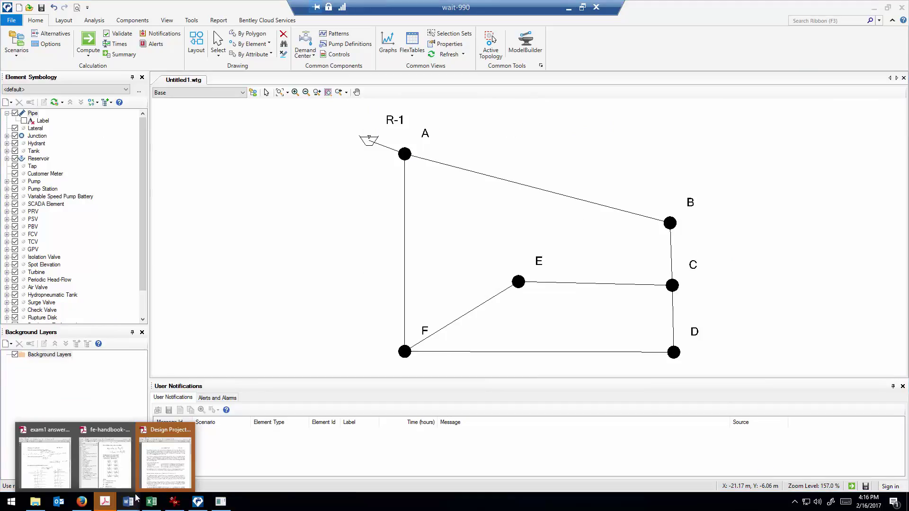
right_click(105, 502)
click(111, 489)
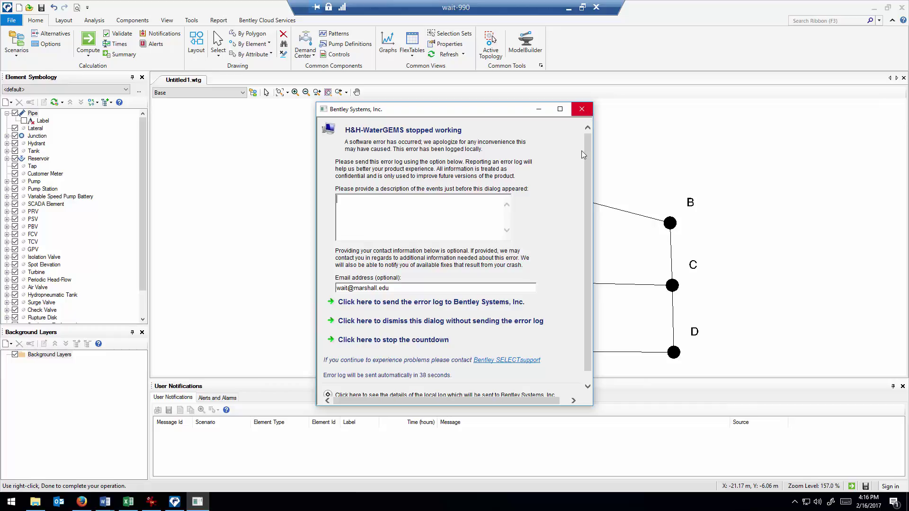
- Dismiss the WaterGEMS crash report
click(581, 109)
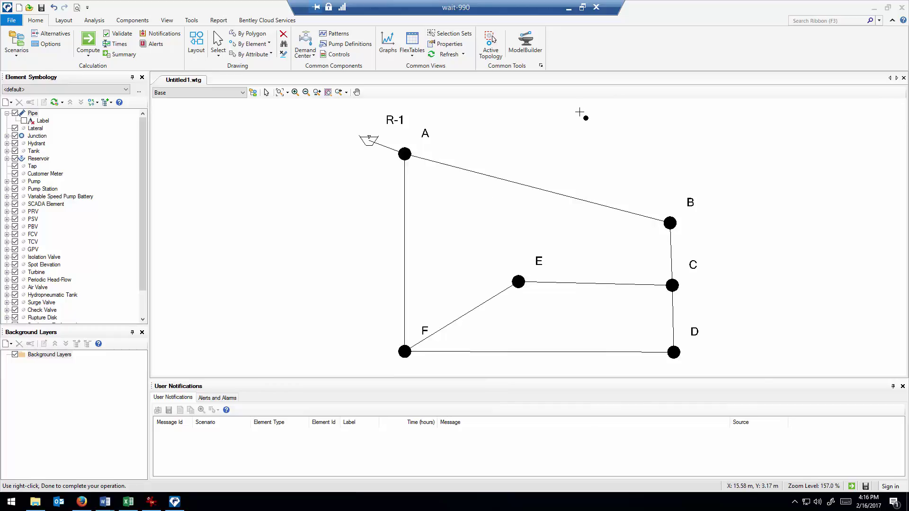
click(420, 56)
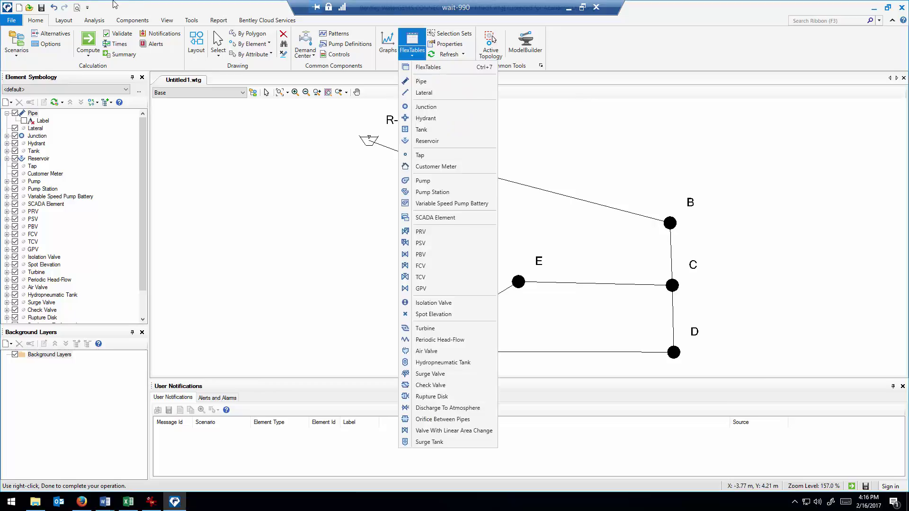
click(146, 6)
- Save the model as 'Example' in the C:\Temp folder
click(11, 20)
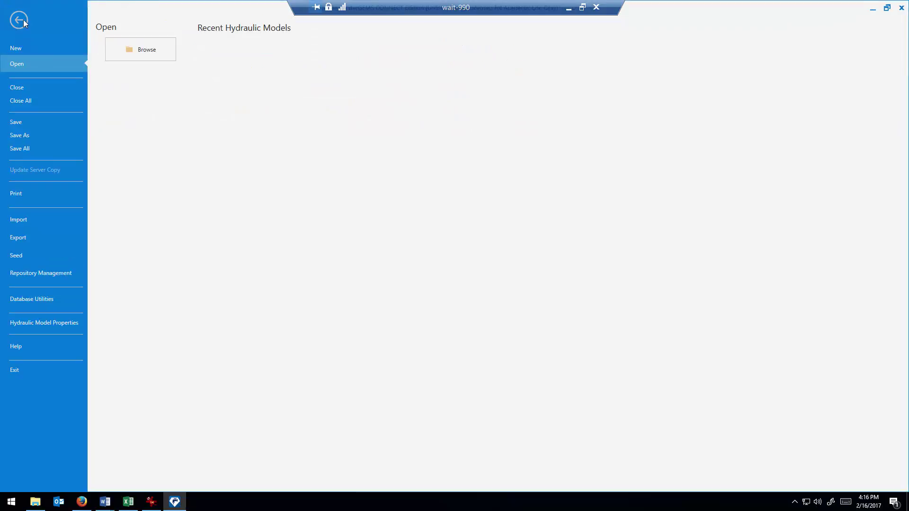
click(28, 135)
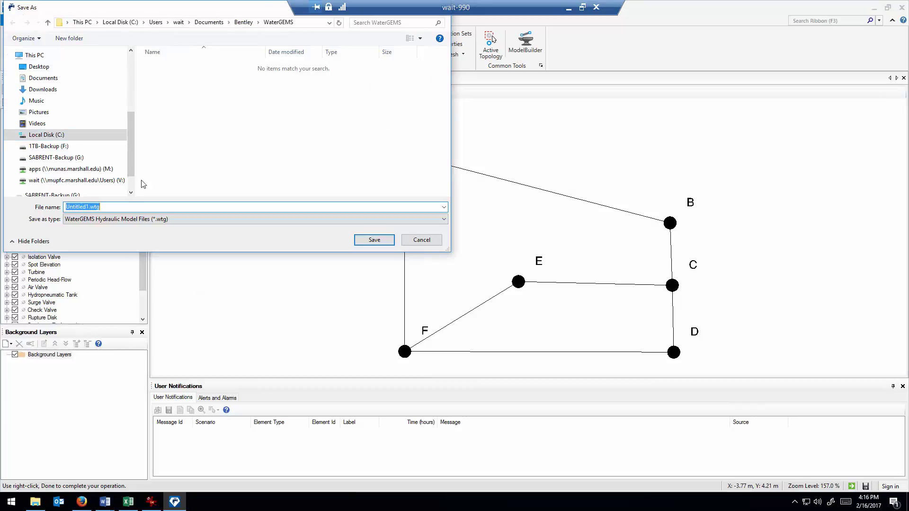
click(120, 22)
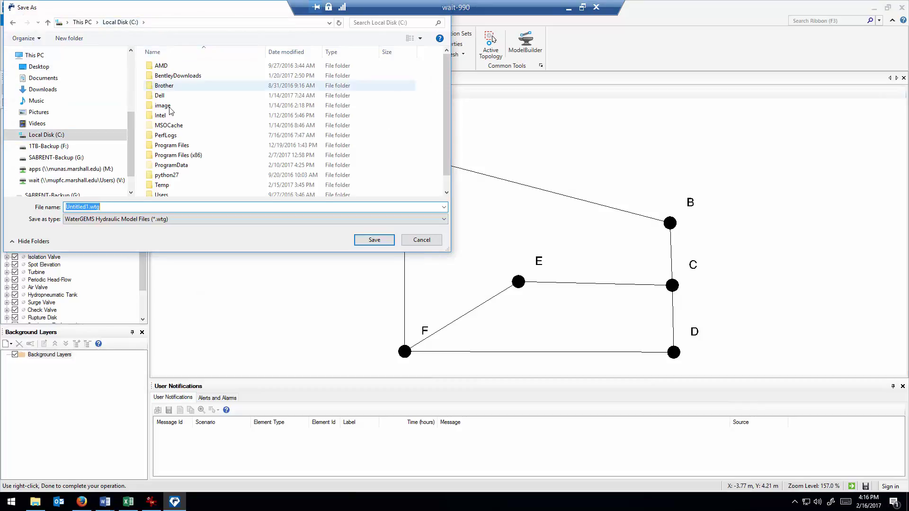
click(183, 174)
double_click(175, 185)
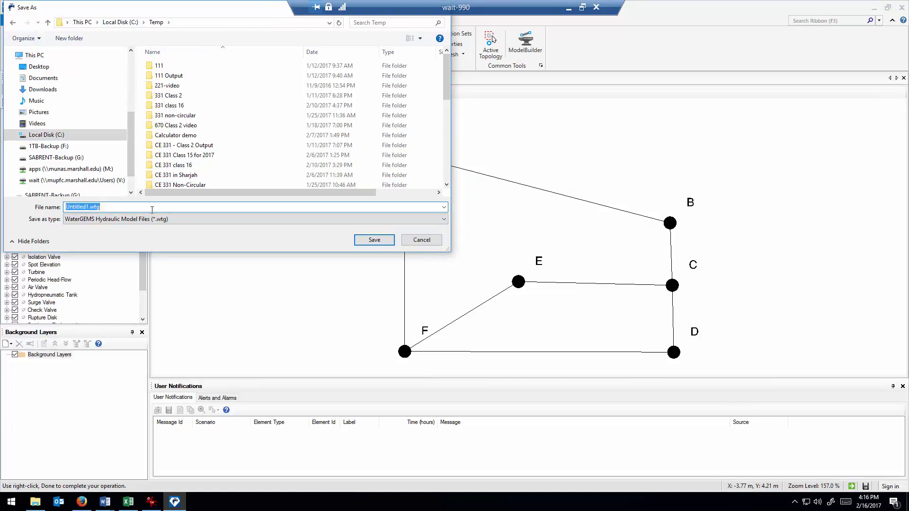
text(Example)
key(Return)
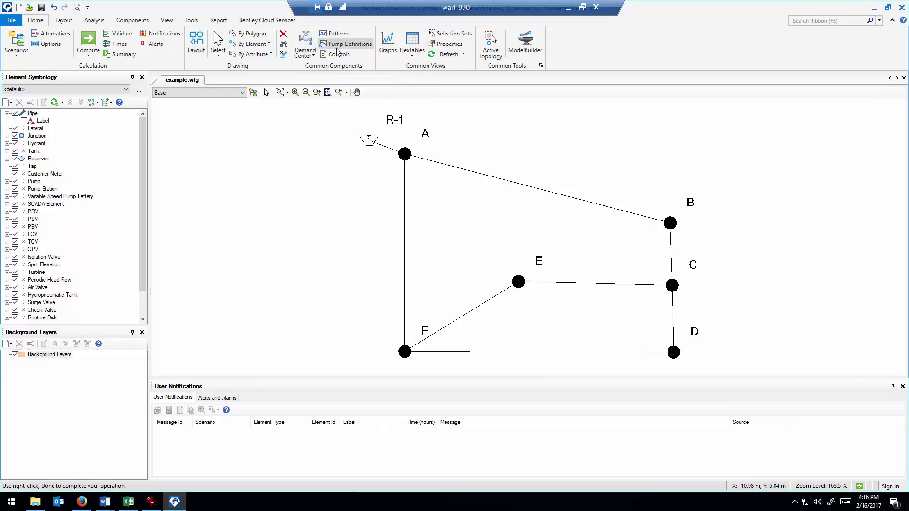
- Open the Junction FlexTable and move it clear of the network drawing
click(411, 53)
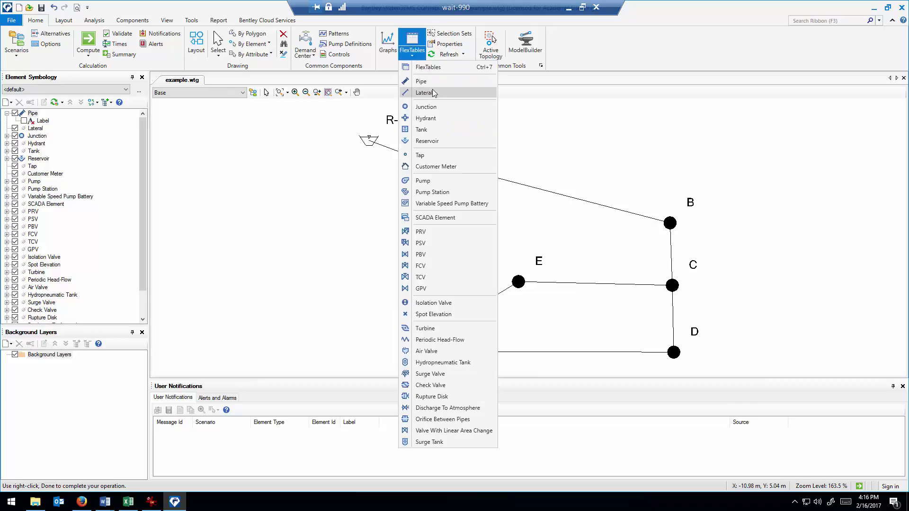
click(433, 108)
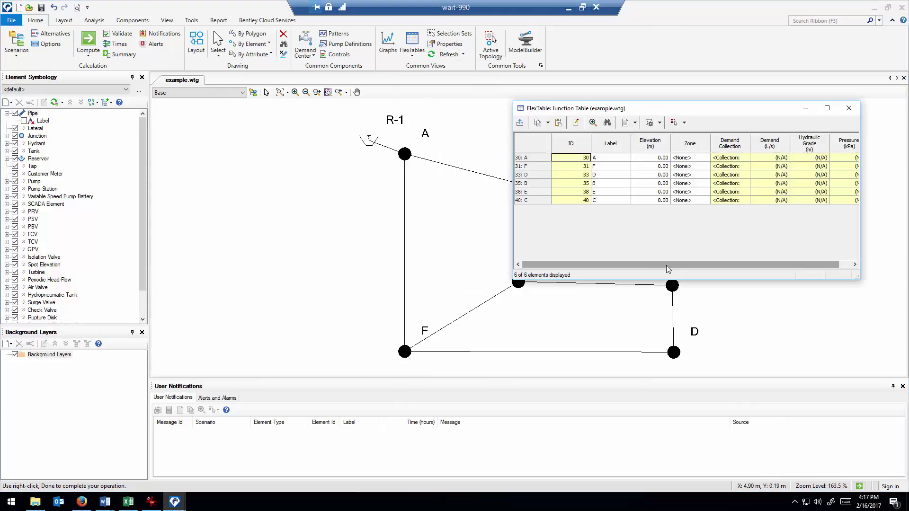
drag(666, 266, 673, 266)
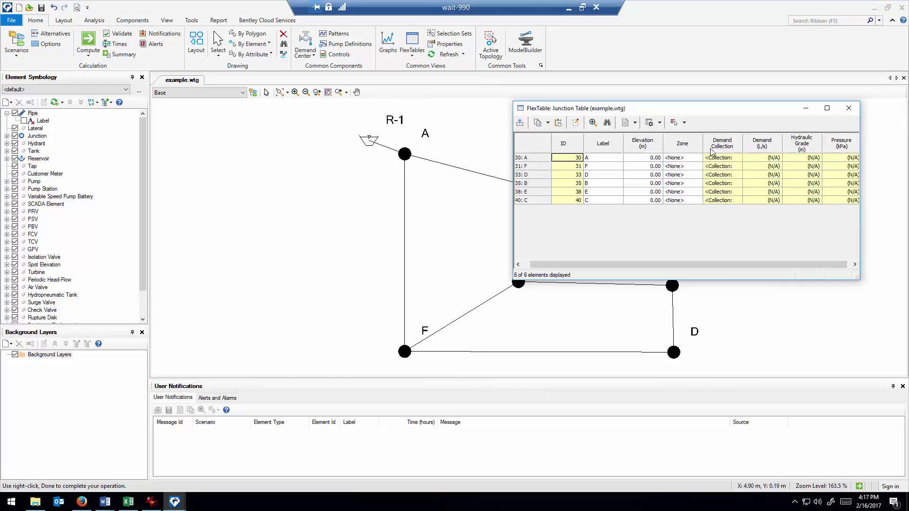
drag(721, 108, 736, 18)
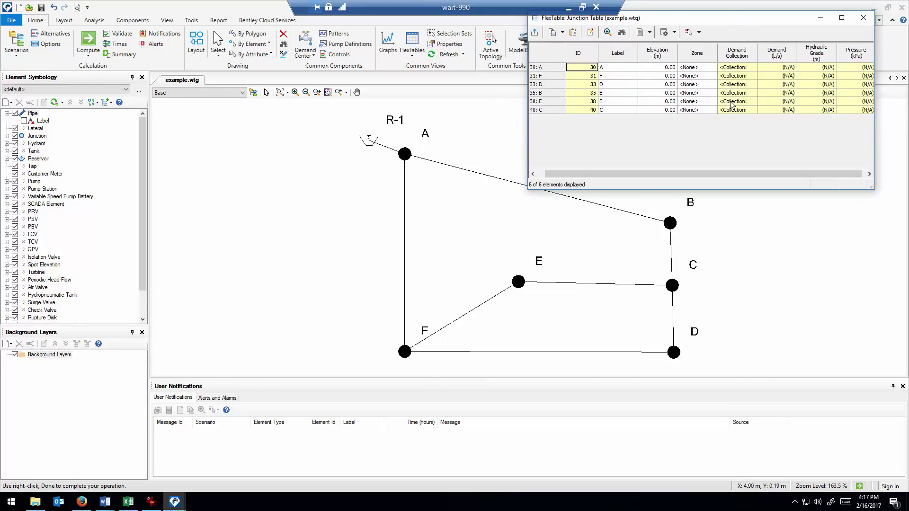
- Enter base demands of 1600 L/s for junction E and 600 L/s for B
double_click(751, 104)
click(750, 101)
click(449, 243)
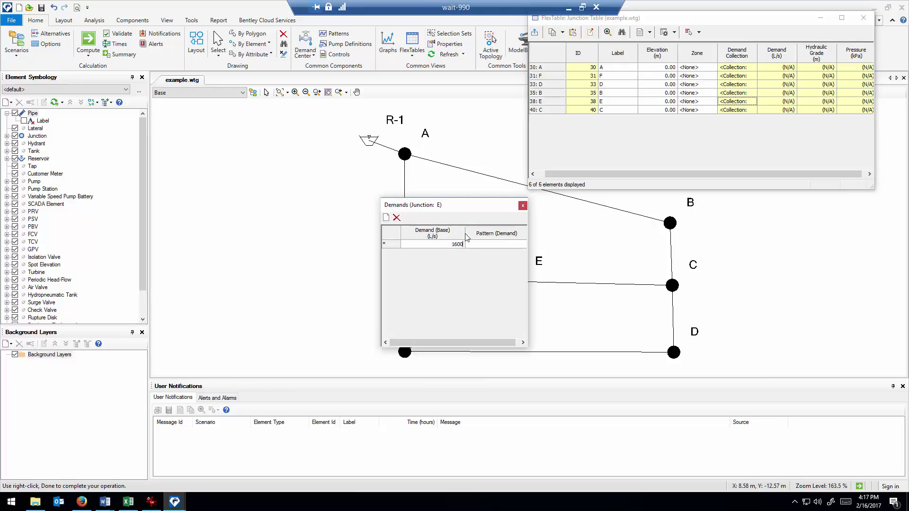
click(523, 207)
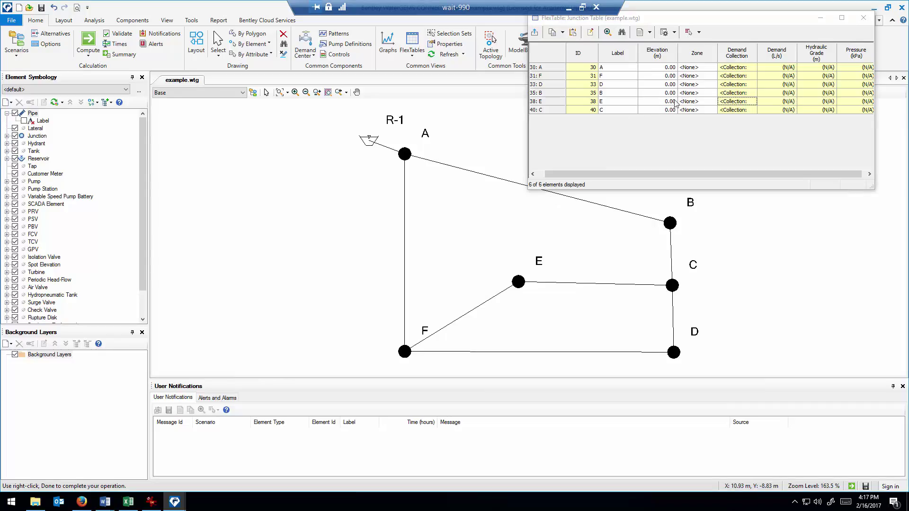
click(754, 93)
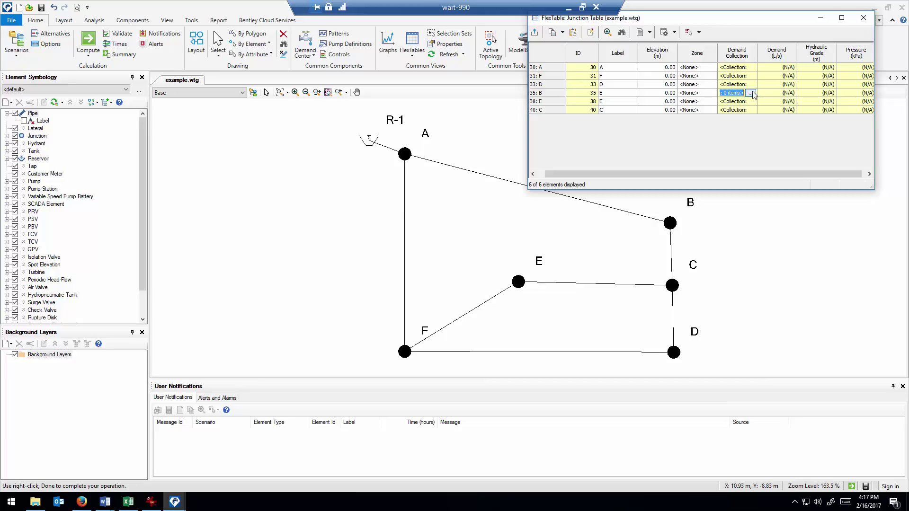
click(754, 93)
click(450, 244)
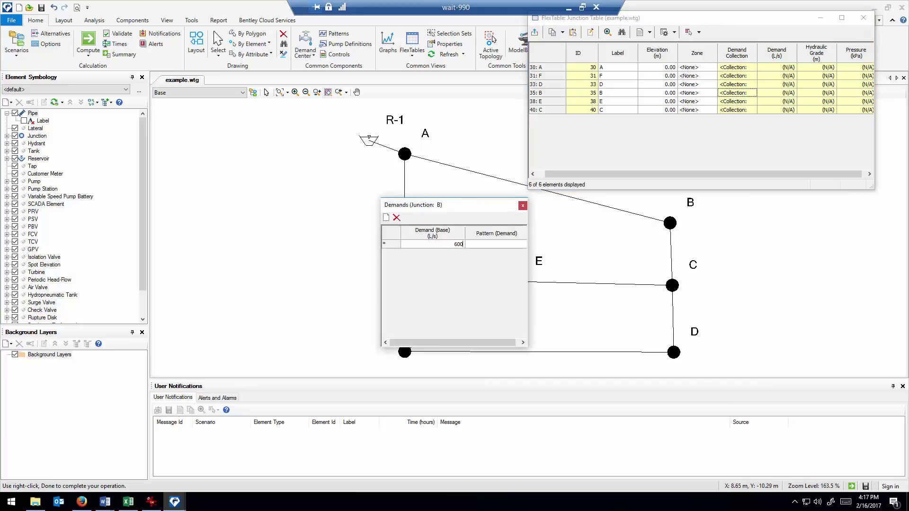
click(524, 206)
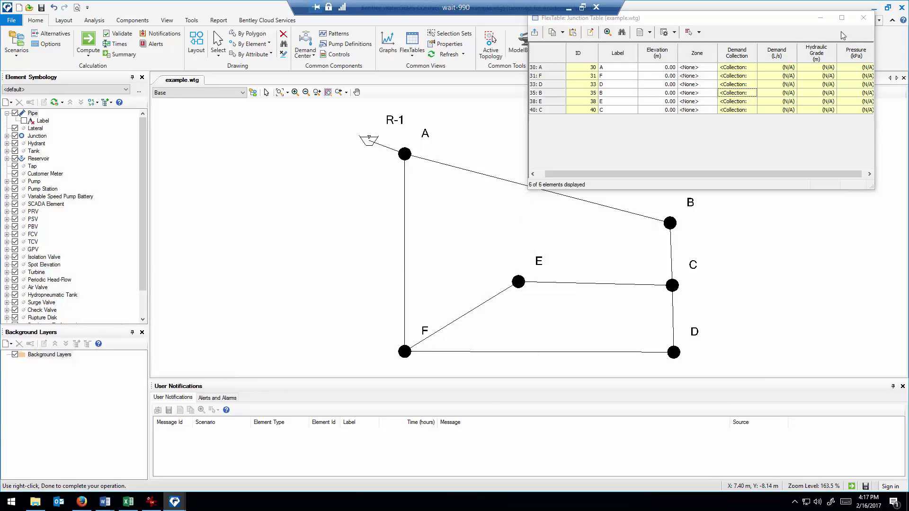
click(868, 19)
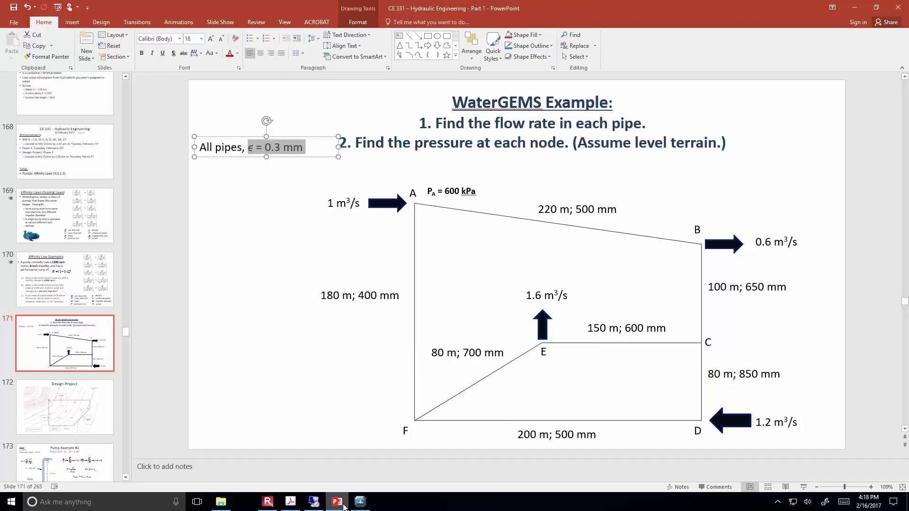
- Bring up the PowerPoint problem slide, then return to the WaterGEMS remote session
mouse_move(344, 507)
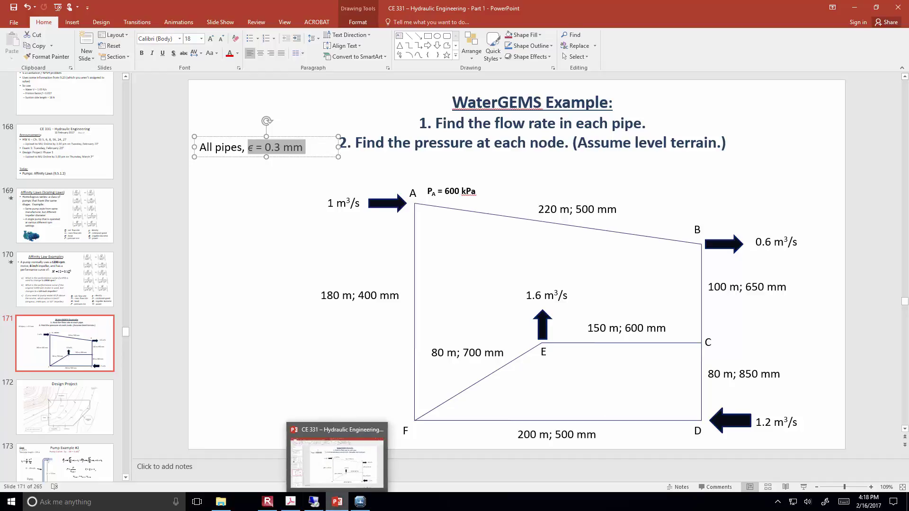
click(336, 503)
click(336, 503)
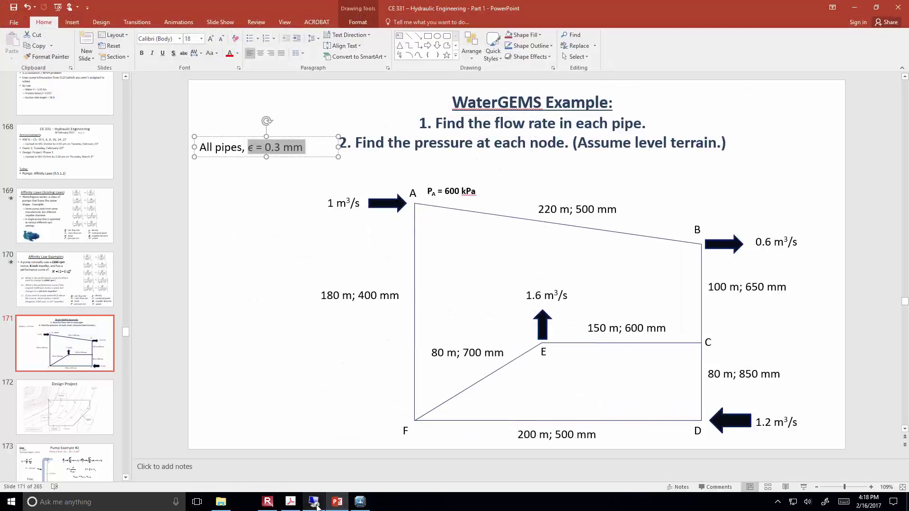
click(360, 501)
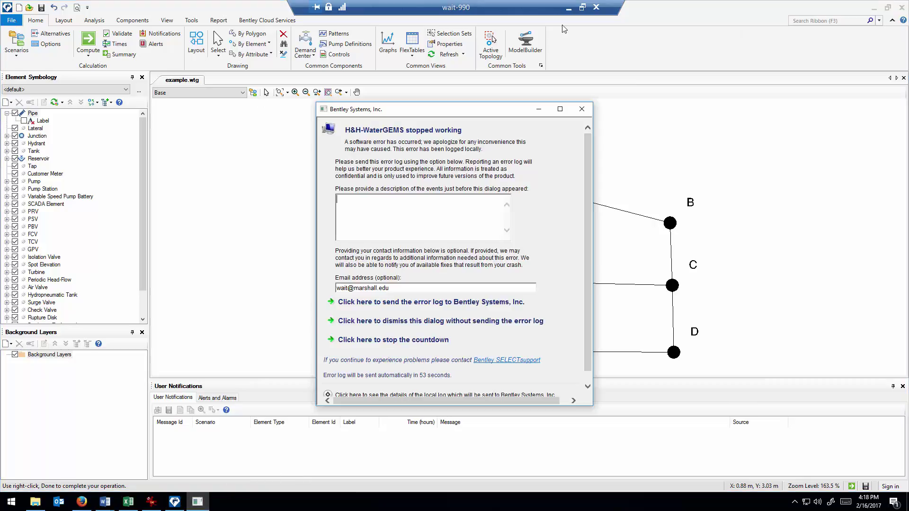
- Dismiss the crash report and place reservoir R-2 just right of junction D
click(582, 110)
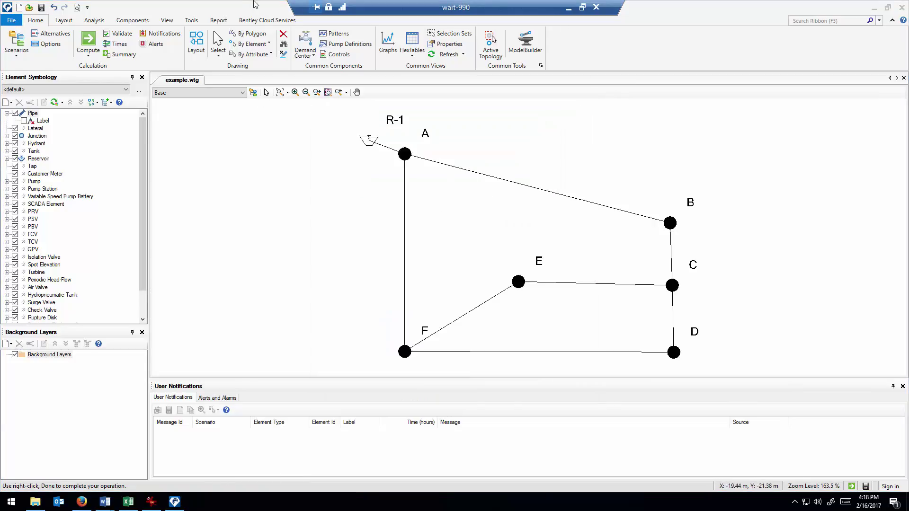
click(200, 43)
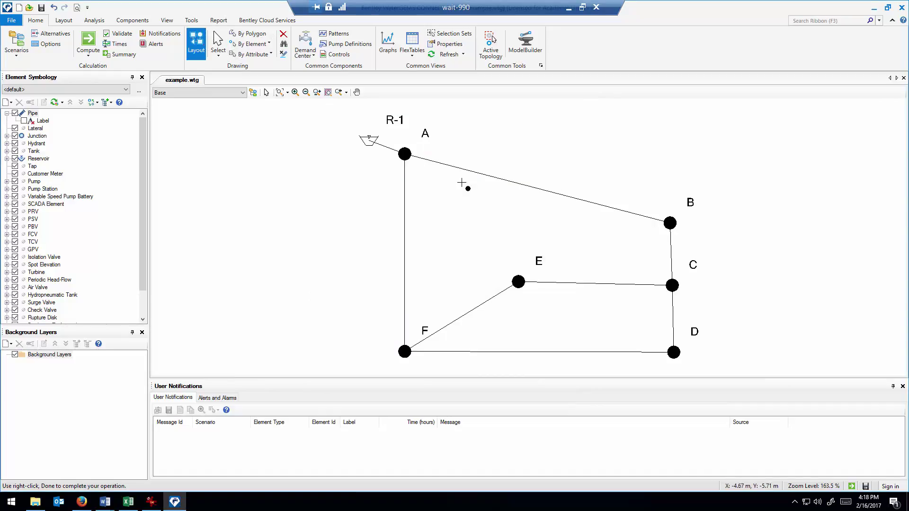
right_click(803, 240)
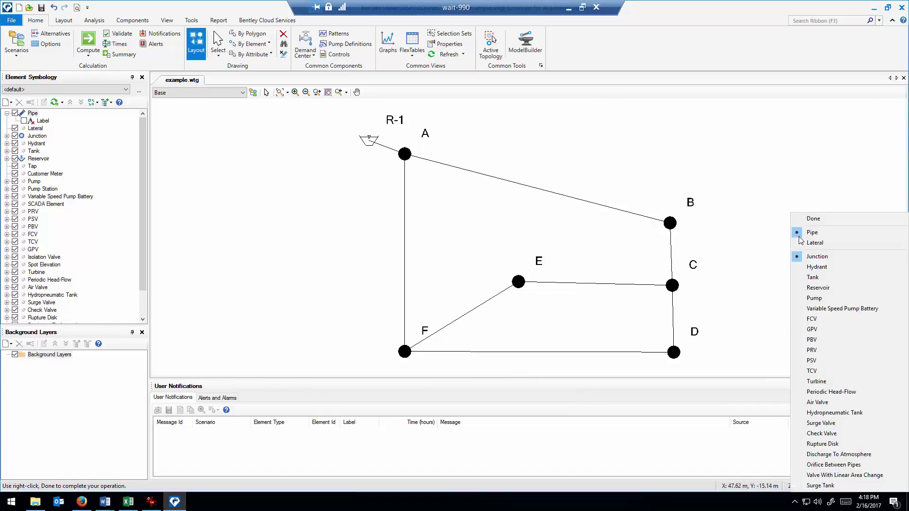
click(837, 287)
click(711, 359)
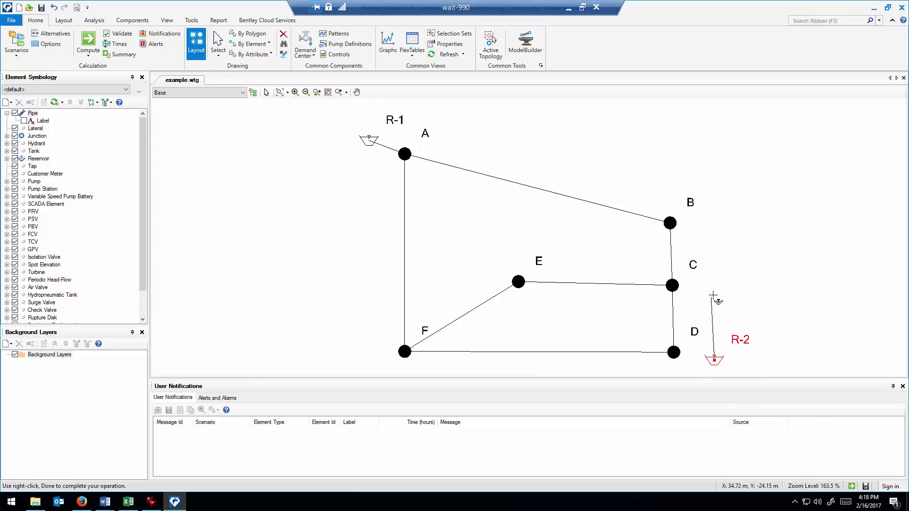
- Draw a pipe connecting reservoir R-2 to junction D
right_click(713, 298)
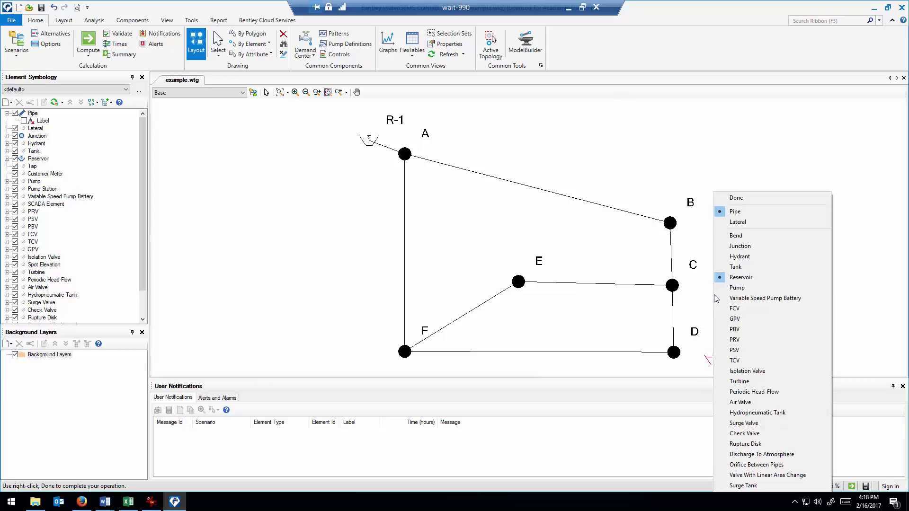
click(741, 246)
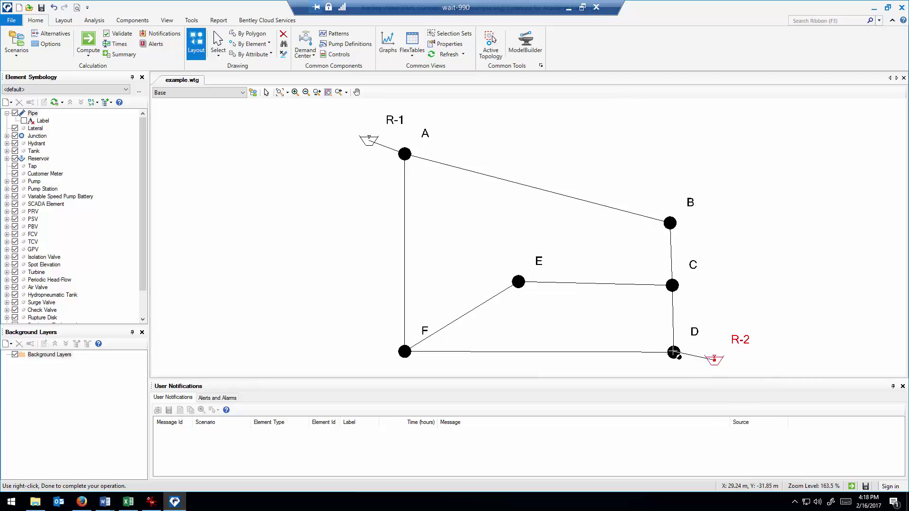
click(673, 353)
key(Escape)
- Bring up Excel, scroll the Example 2 - Solution sheet, and add a blank Sheet1
click(128, 502)
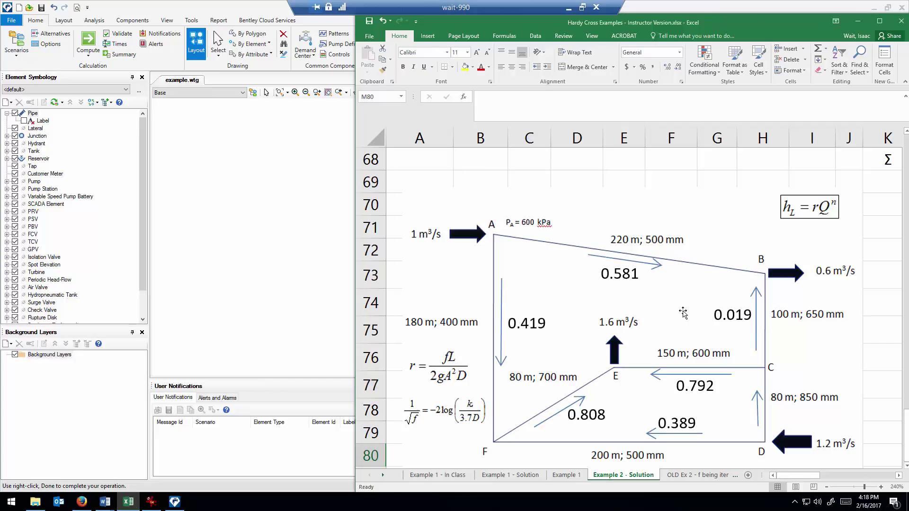
scroll(804, 320, down, 1)
scroll(804, 320, down, 1)
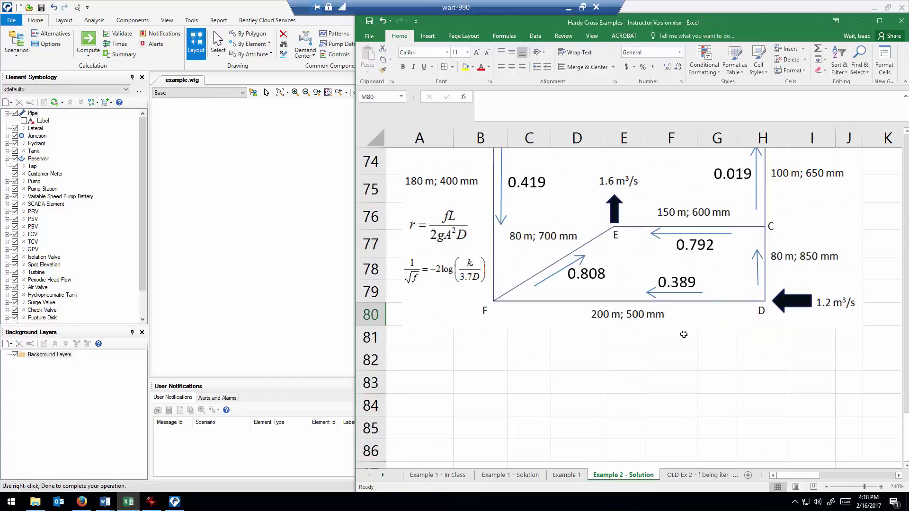
scroll(620, 383, down, 1)
scroll(624, 378, up, 7)
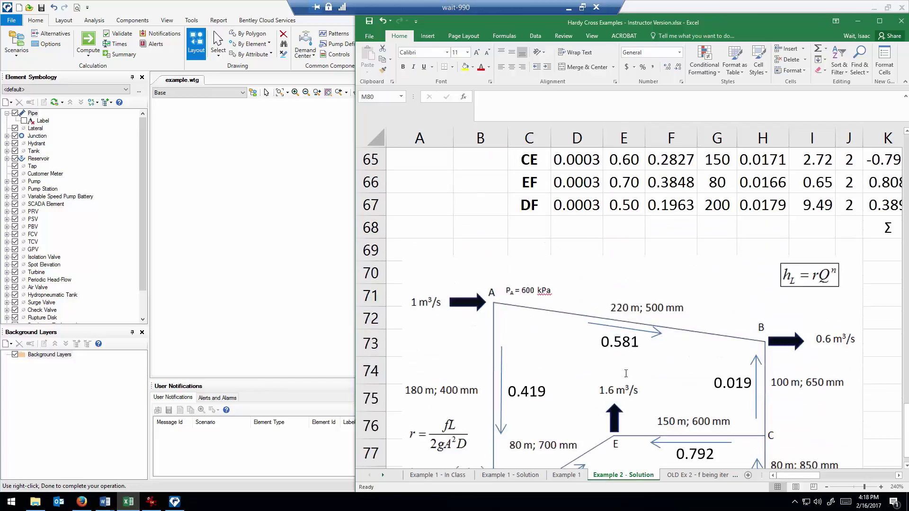
click(748, 475)
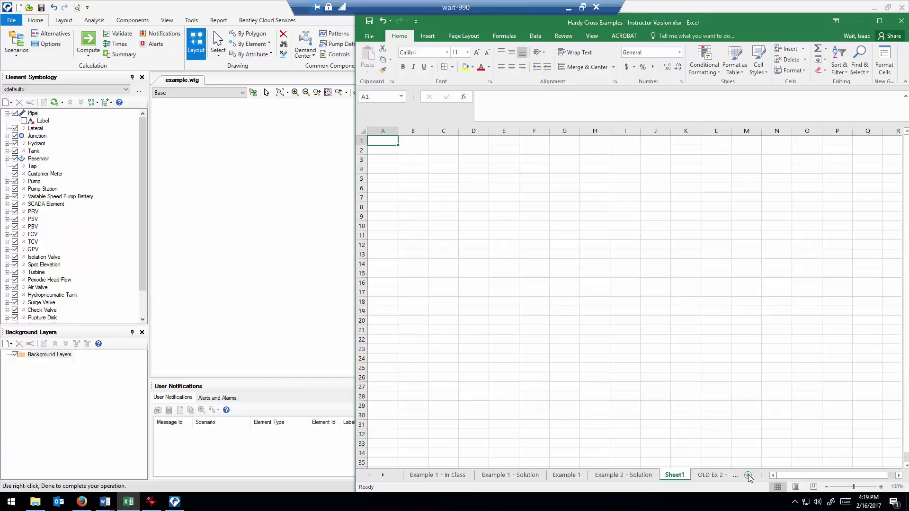
click(644, 475)
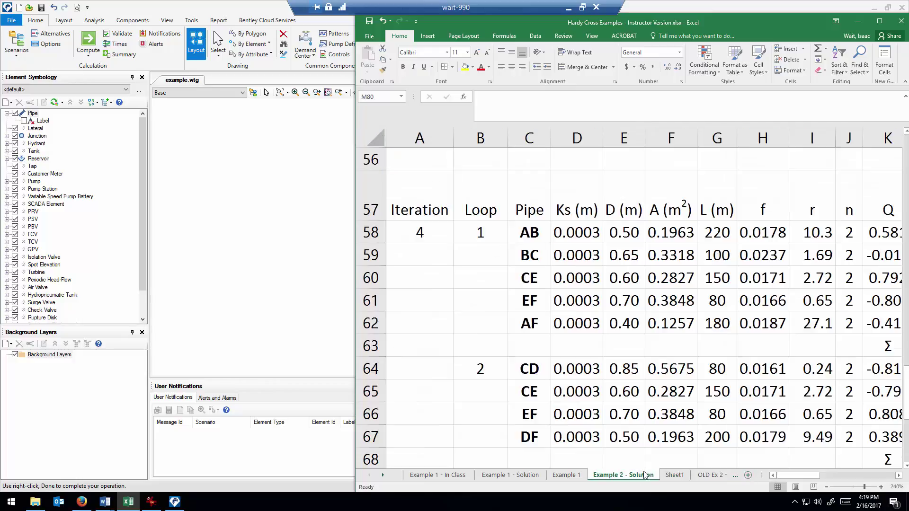
- Maximize the Excel window and zoom out to see more of the solution sheet
click(880, 21)
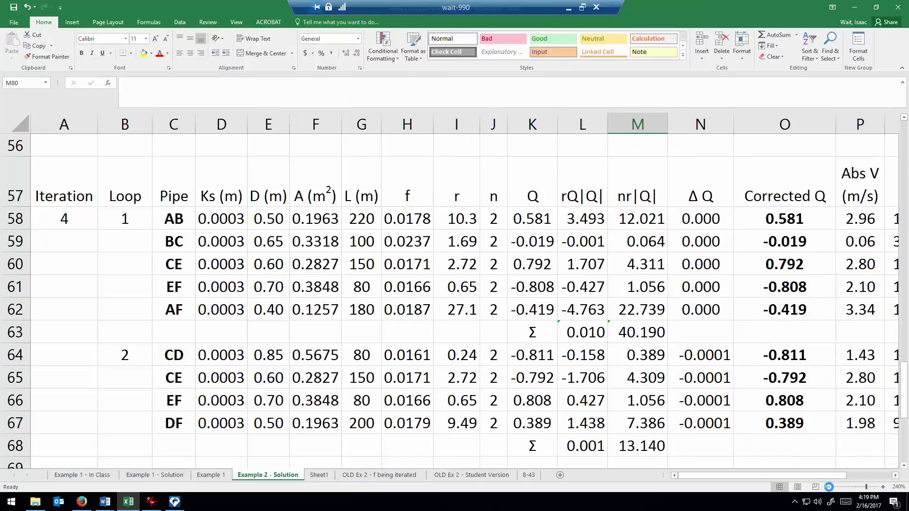
click(828, 487)
click(828, 486)
click(828, 486)
click(828, 486)
click(828, 487)
click(829, 486)
click(828, 487)
scroll(735, 399, down, 5)
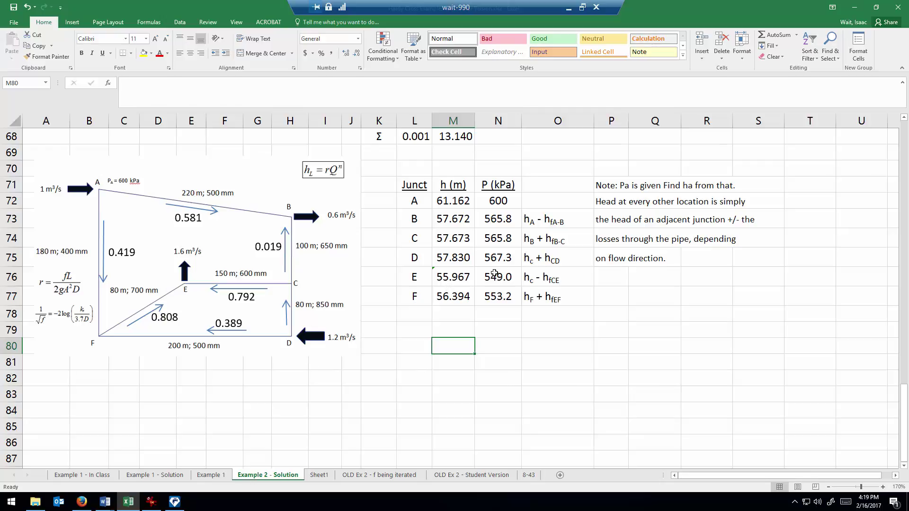
- Inspect the head formulas for junctions D and A, then return to WaterGEMS
click(454, 258)
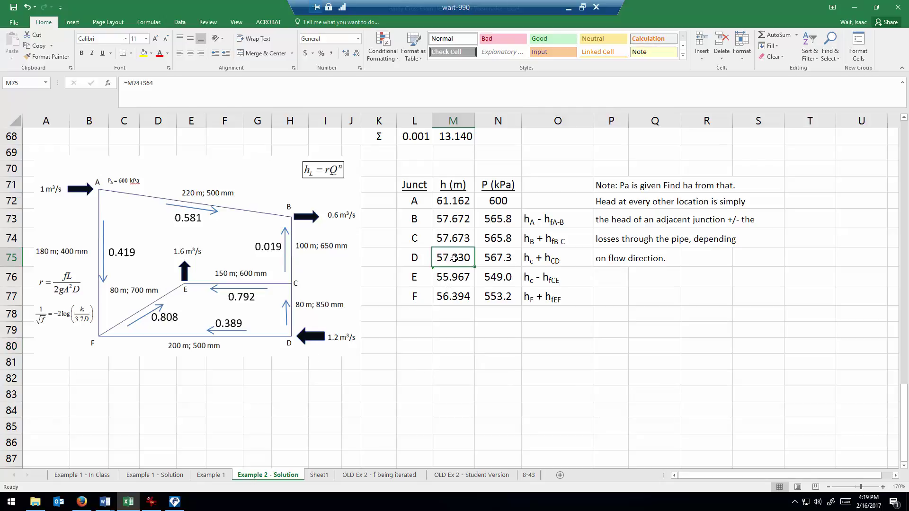
click(462, 199)
click(461, 256)
click(459, 202)
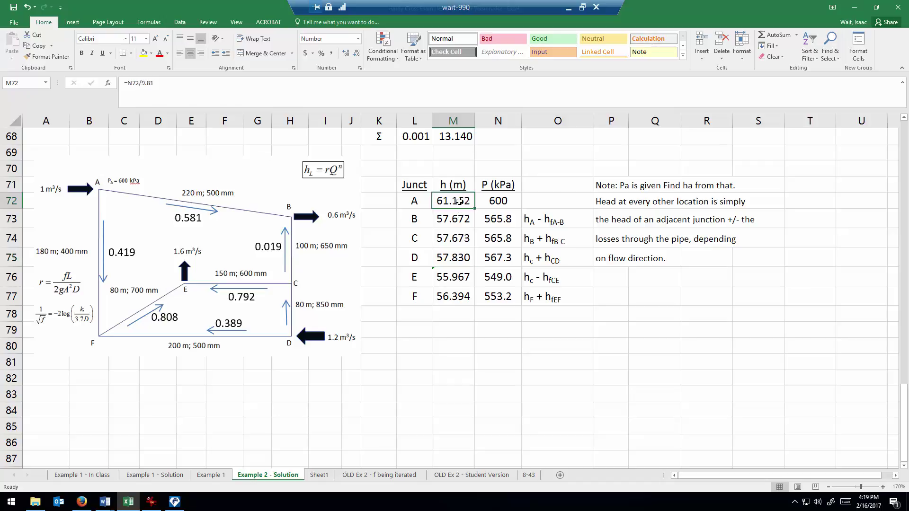
click(456, 258)
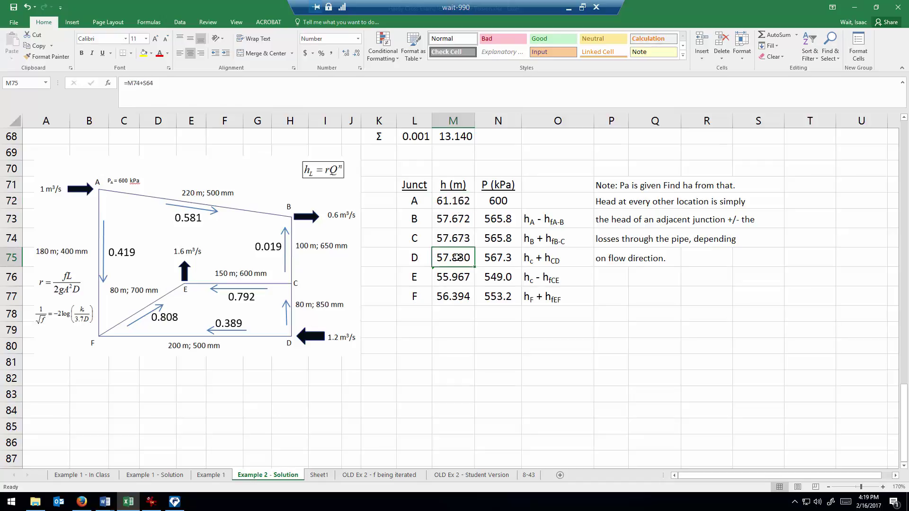
click(174, 502)
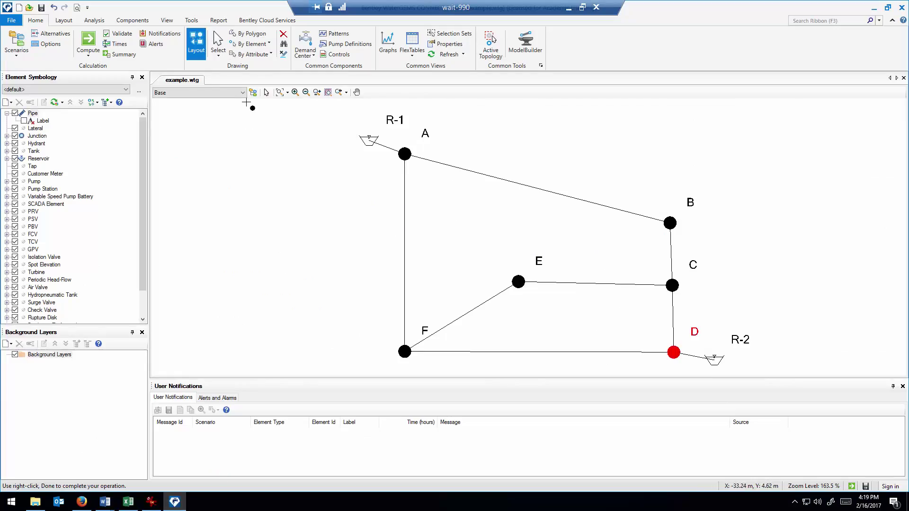
- Set reservoir R-1's elevation to 61.265 in the Reservoir FlexTable, then bring up the Excel solution
click(411, 56)
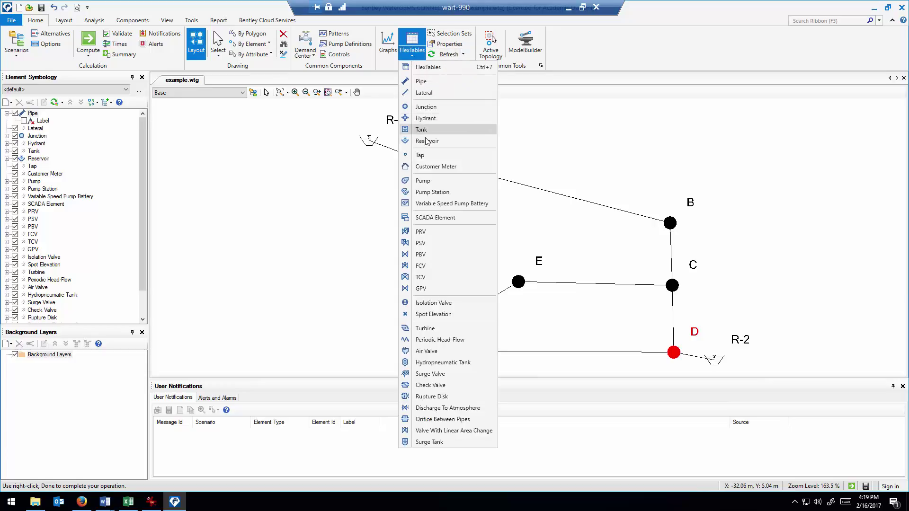
click(426, 140)
click(194, 106)
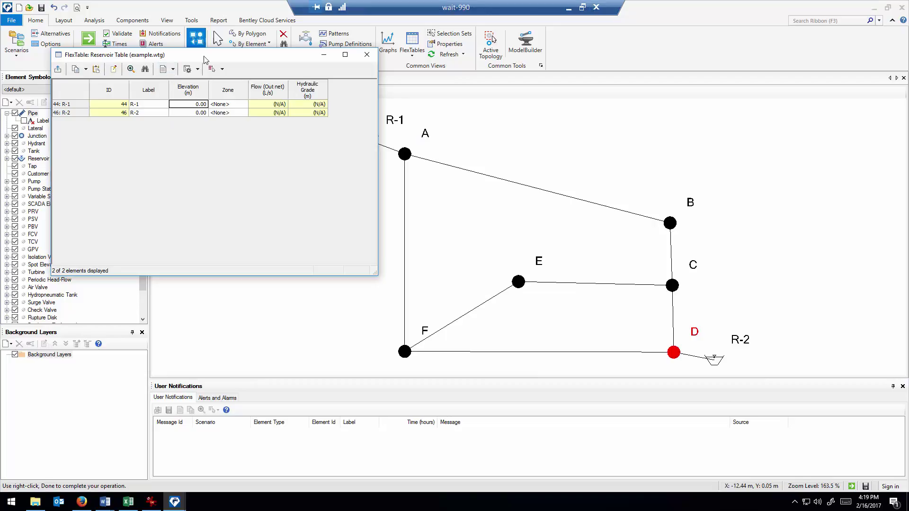
drag(204, 58, 200, 65)
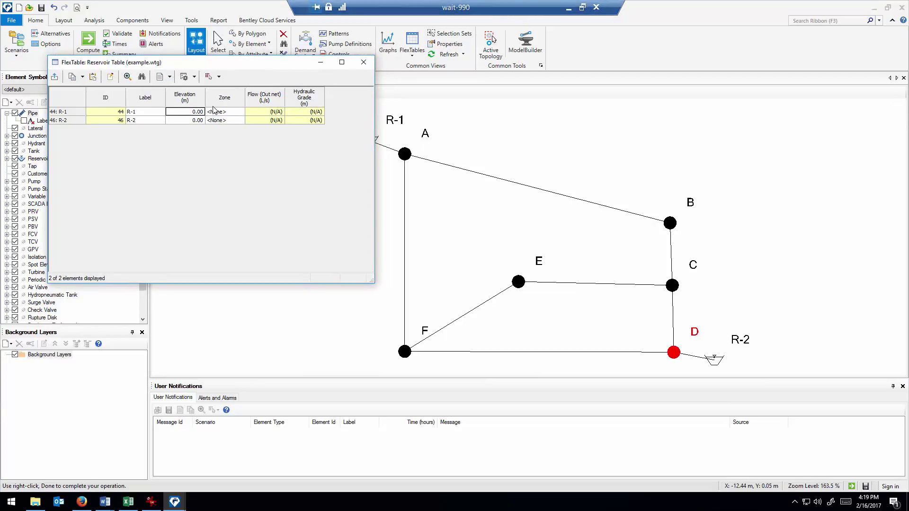
click(194, 112)
text(61.265)
click(191, 120)
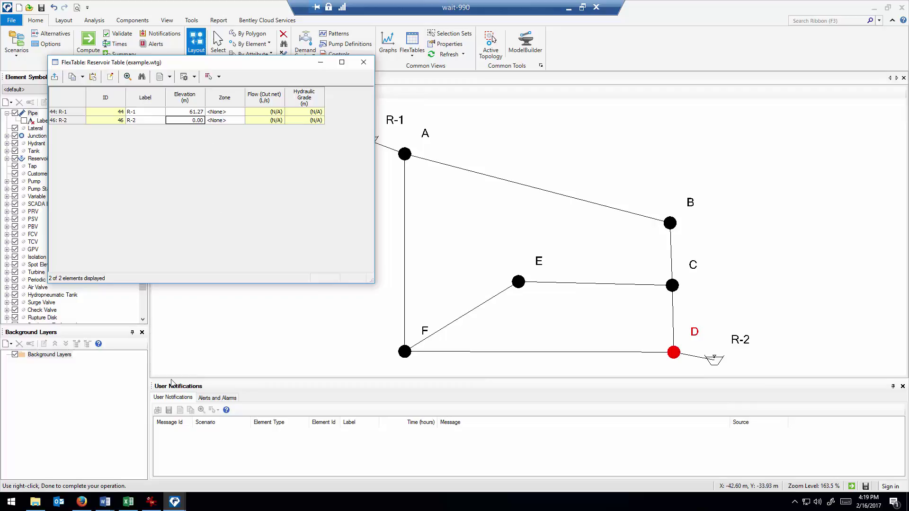
click(128, 504)
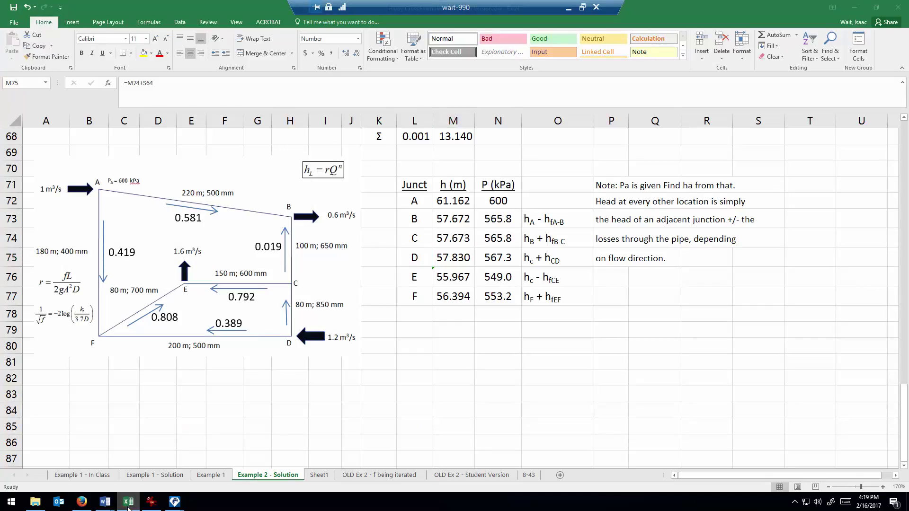
- Enter 57.83 as reservoir R-2's elevation in WaterGEMS's Reservoir FlexTable
click(127, 505)
click(188, 112)
click(192, 120)
text(57.83)
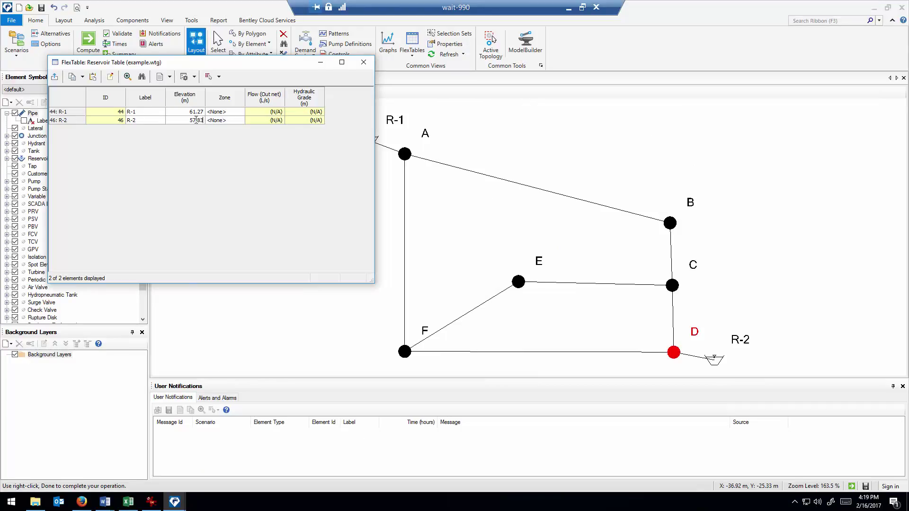
- Close the Reservoir FlexTable and review R-1's Properties, confirming its 61.27 m elevation
click(363, 62)
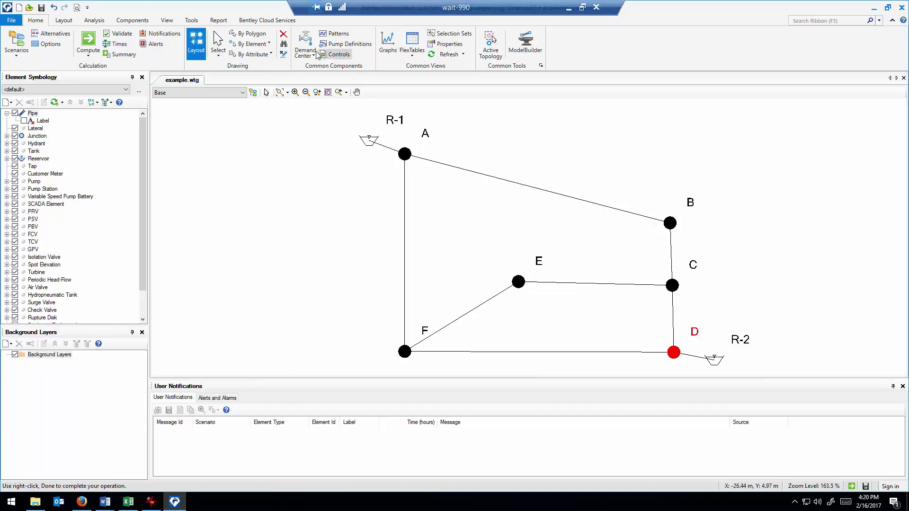
click(218, 42)
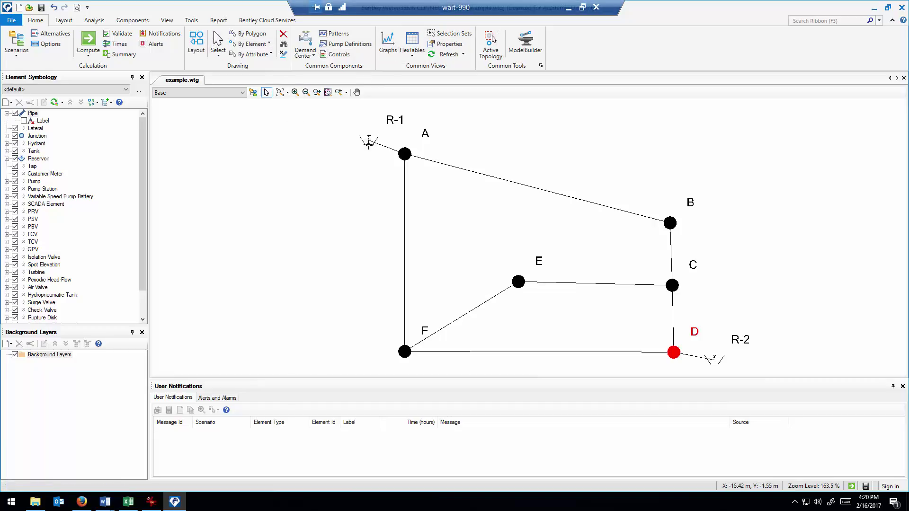
double_click(369, 148)
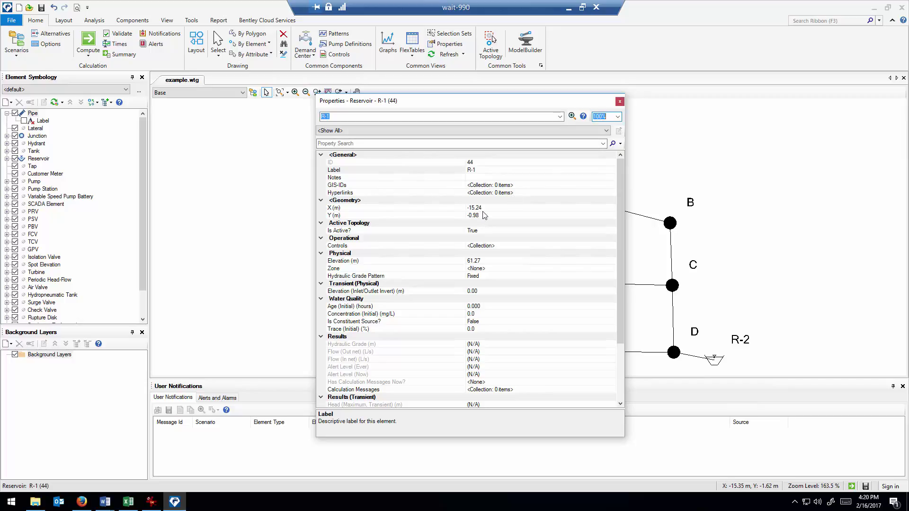
mouse_move(621, 169)
mouse_down()
mouse_move(620, 254)
mouse_move(620, 180)
mouse_up()
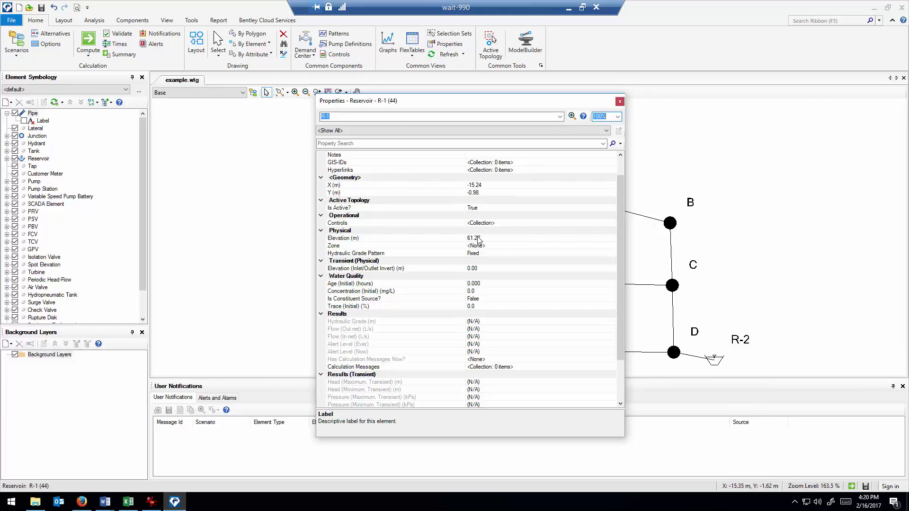
click(619, 102)
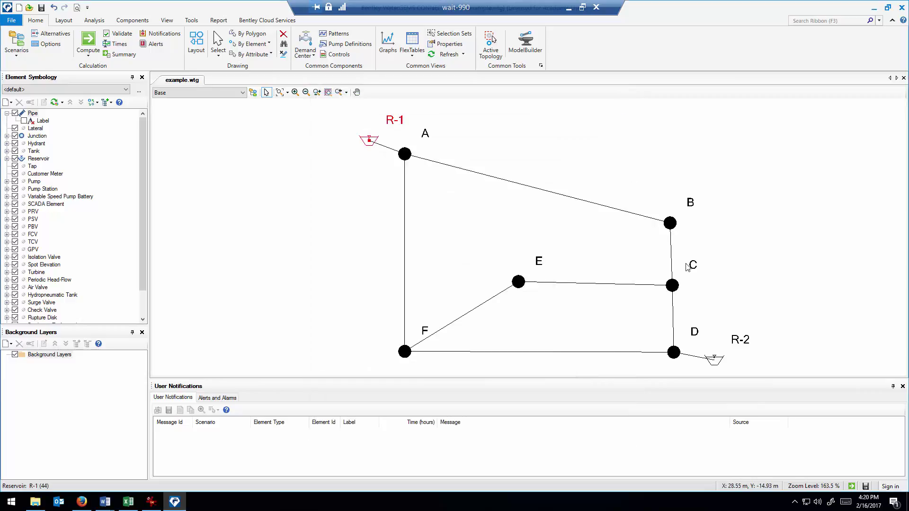
double_click(713, 359)
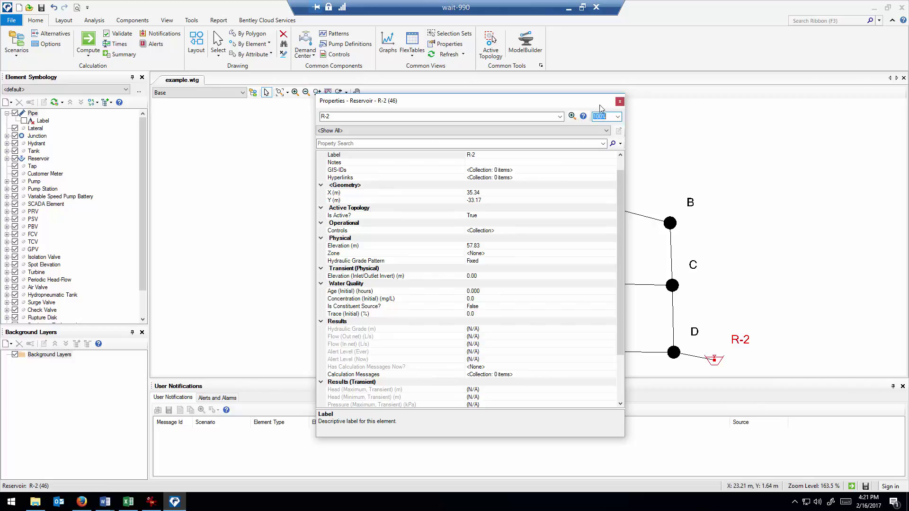
click(619, 102)
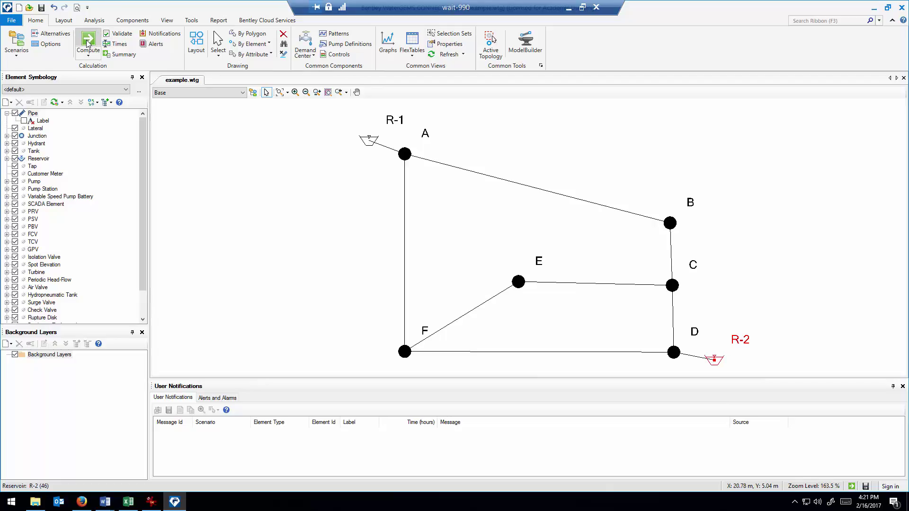
- Compute the Base scenario and dismiss the Calculation Summary showing a balanced 6-trial solution
click(87, 43)
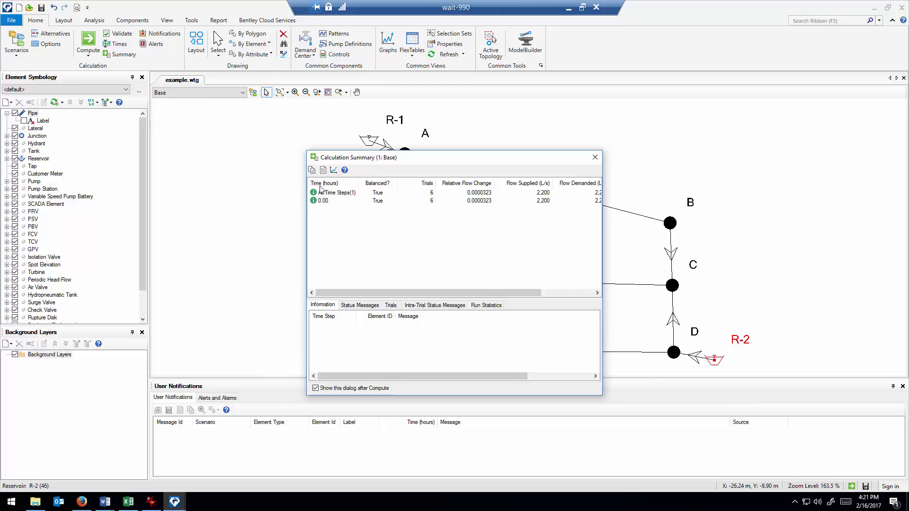
click(595, 159)
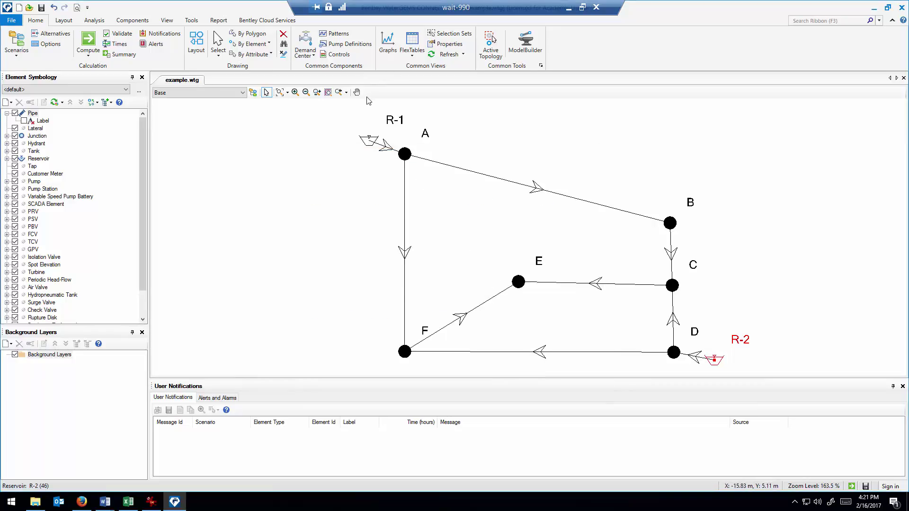
click(413, 57)
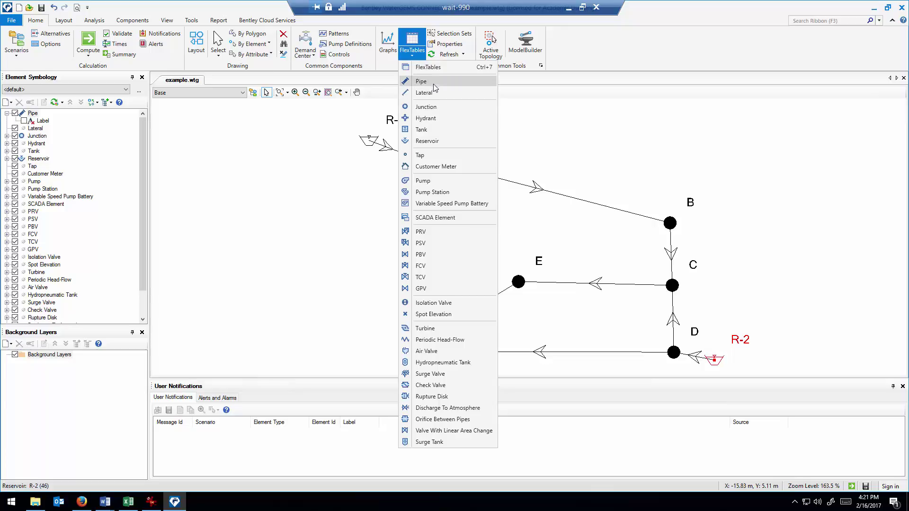
click(420, 81)
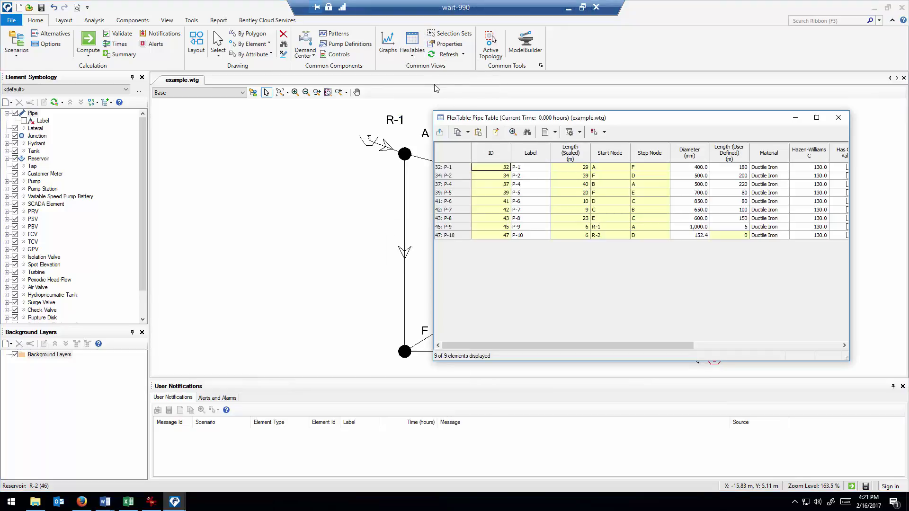
drag(632, 345, 797, 341)
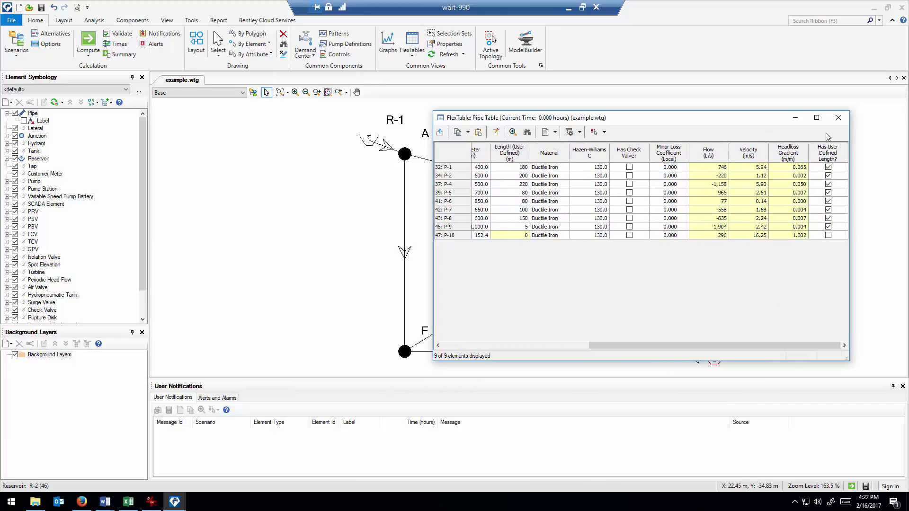
click(838, 118)
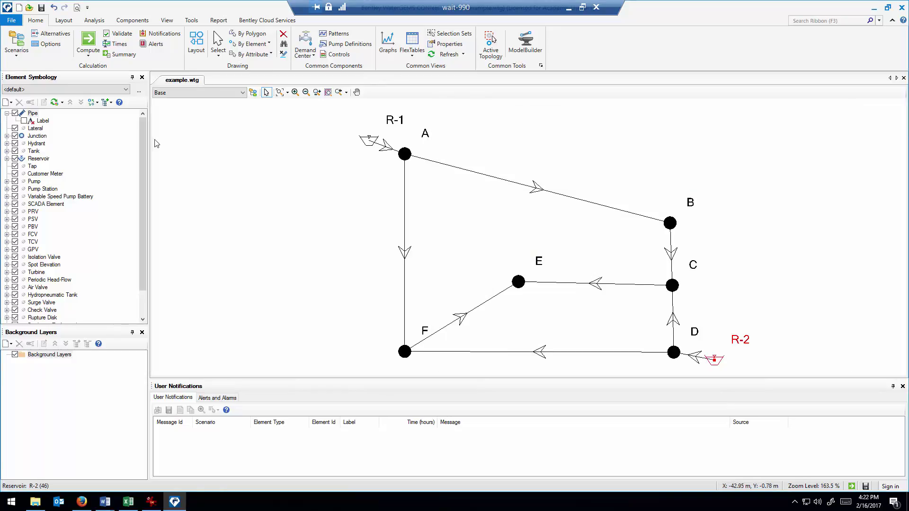
- Start a new annotation for the Pipe layer in Element Symbology
click(23, 121)
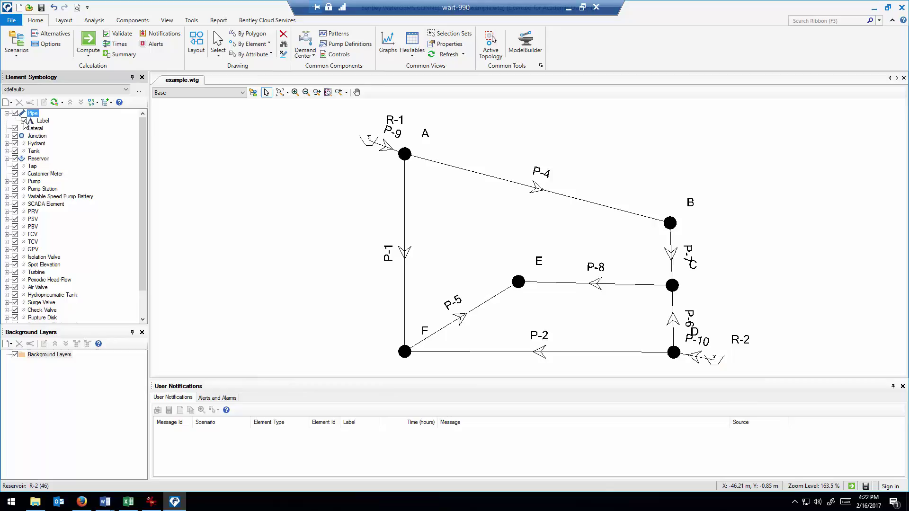
click(24, 121)
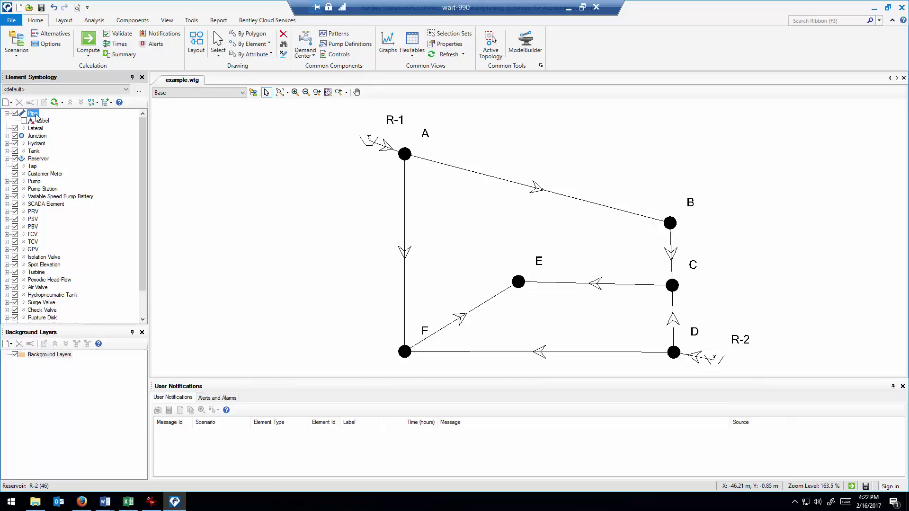
right_click(33, 114)
mouse_move(52, 120)
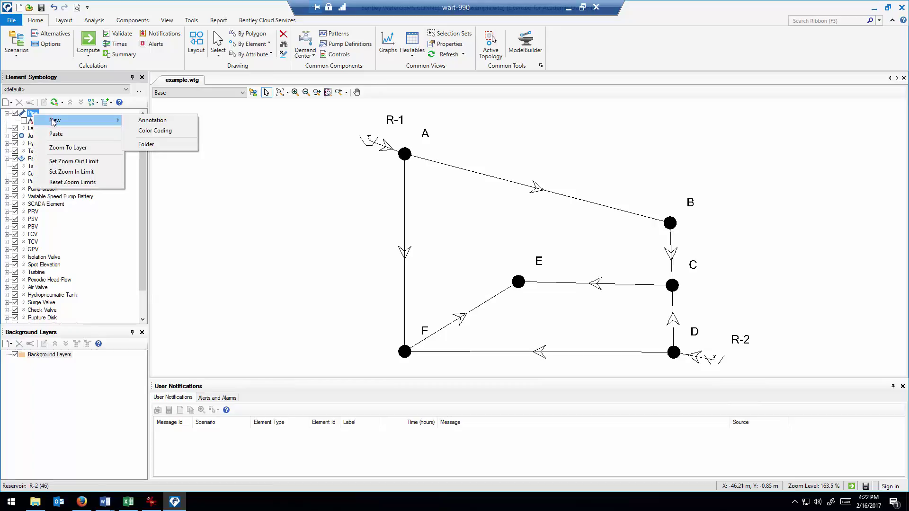
click(153, 121)
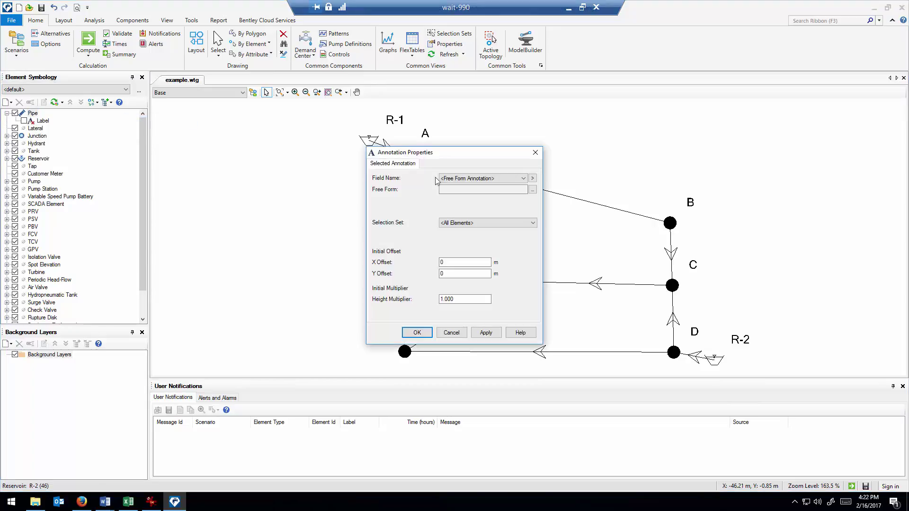
- Annotate pipes with Flow (Absolute) using prefix 'Q=' and apply the labels
click(523, 178)
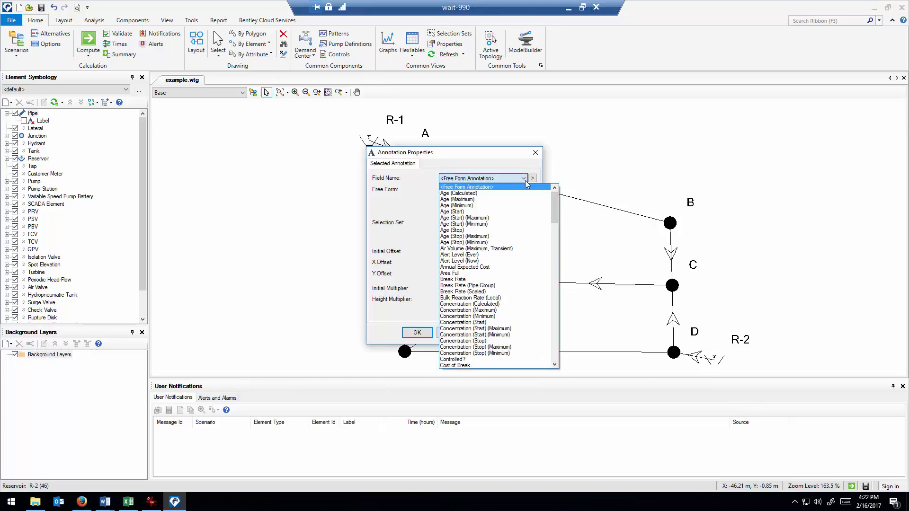
mouse_move(558, 206)
mouse_down()
mouse_move(563, 289)
mouse_move(557, 239)
mouse_up()
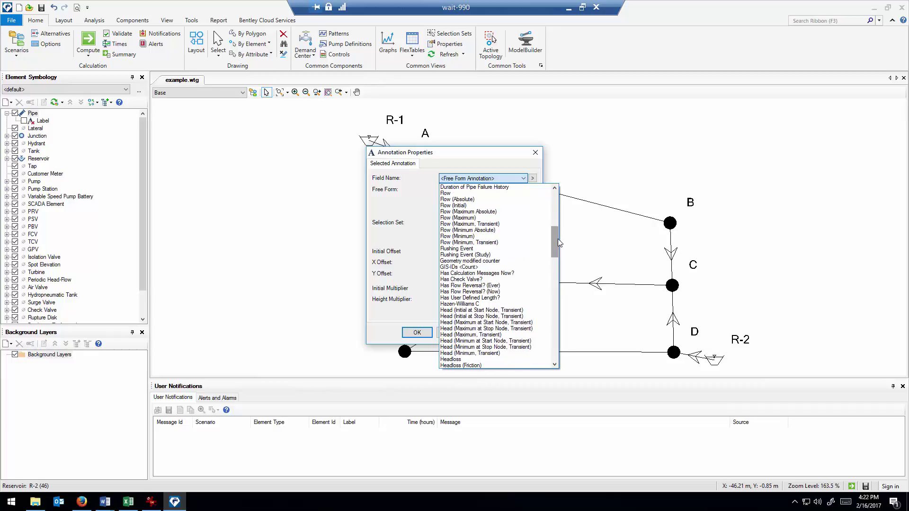
click(472, 199)
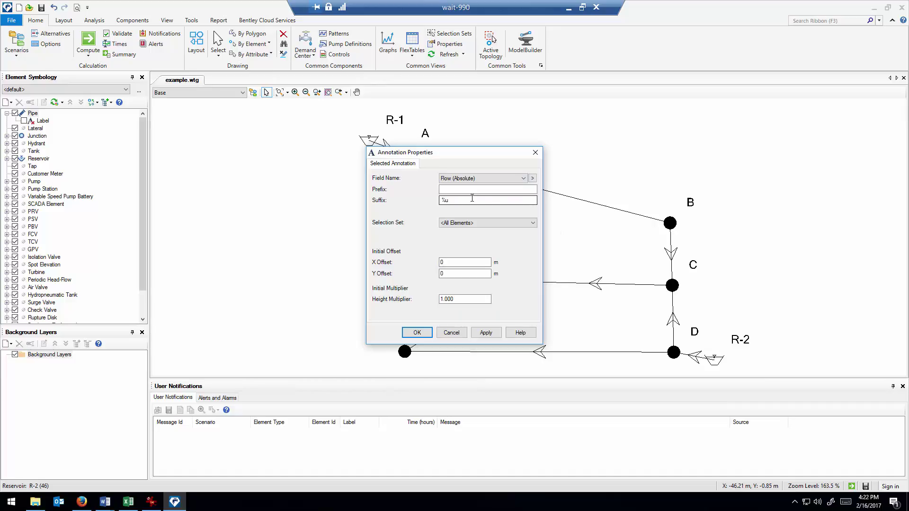
click(469, 189)
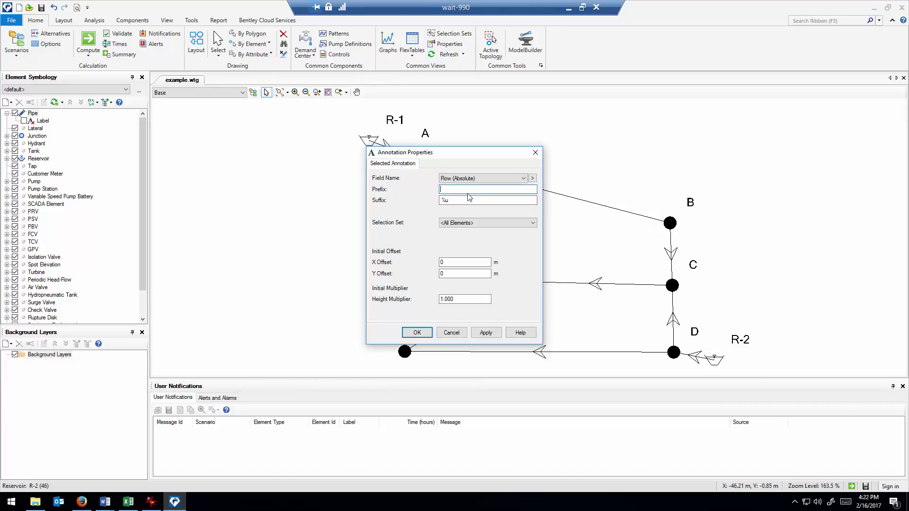
text(Q=)
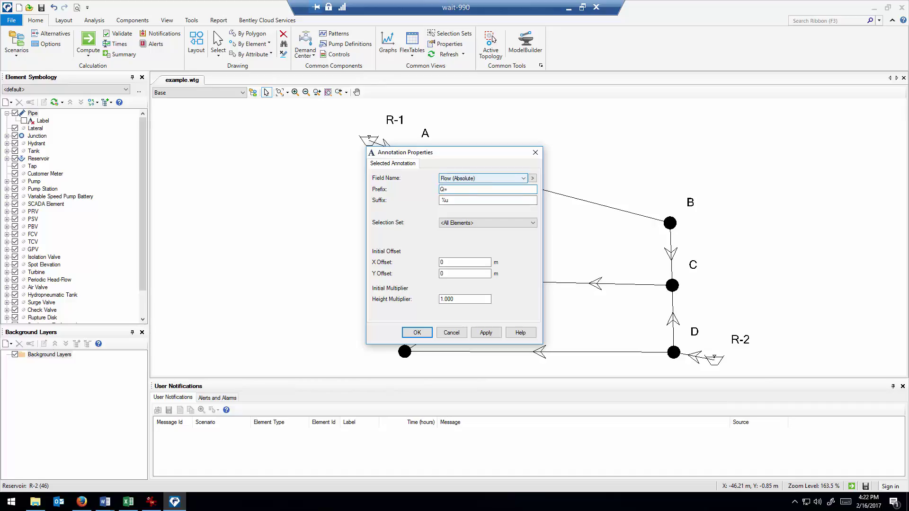
drag(459, 157, 230, 154)
click(257, 328)
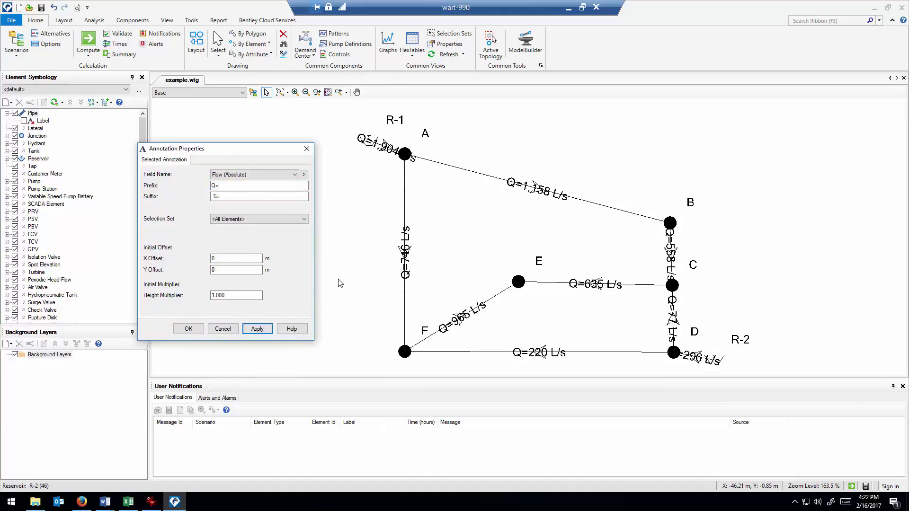
- Offset the pipe flow labels by X 5 and Y 50, apply, and confirm the annotation
double_click(235, 258)
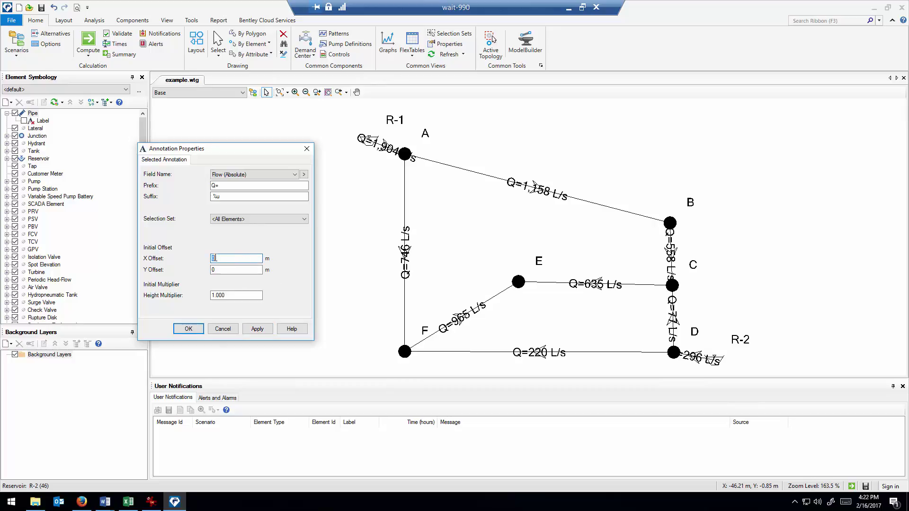
text(5)
key(Tab)
text(50)
click(257, 330)
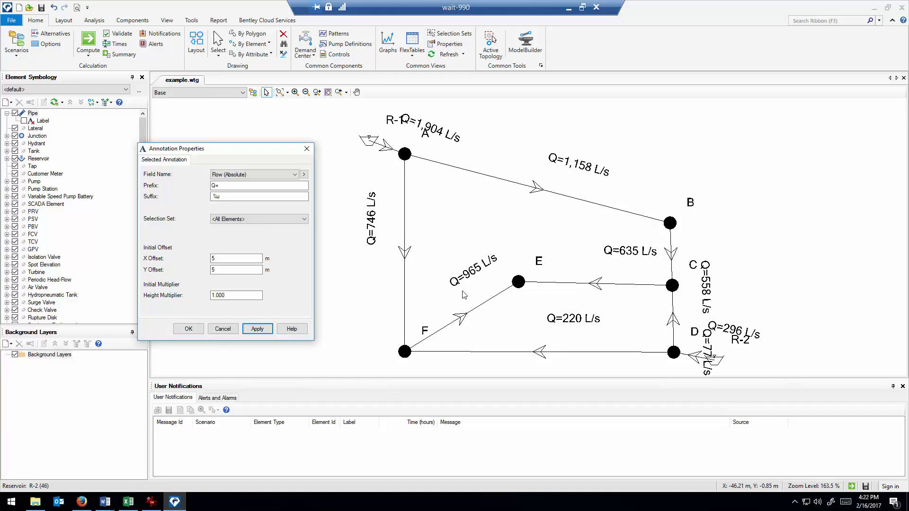
click(186, 330)
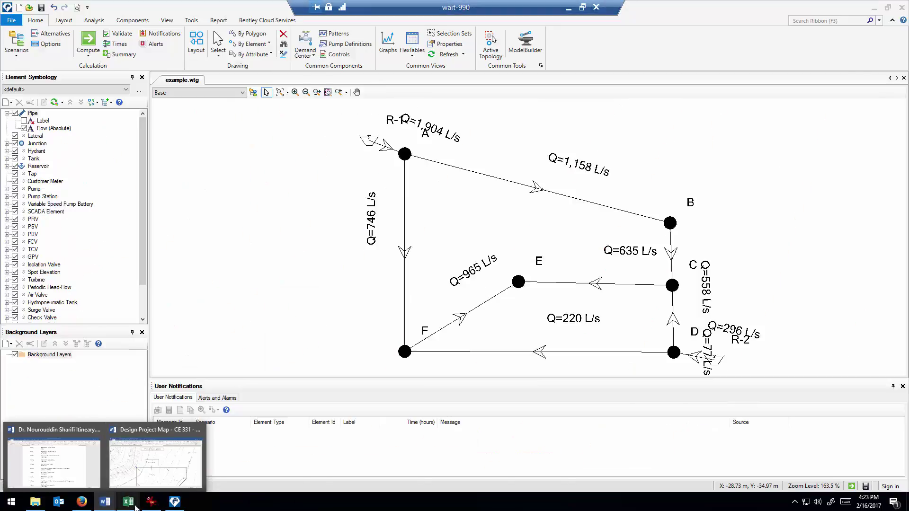
click(135, 507)
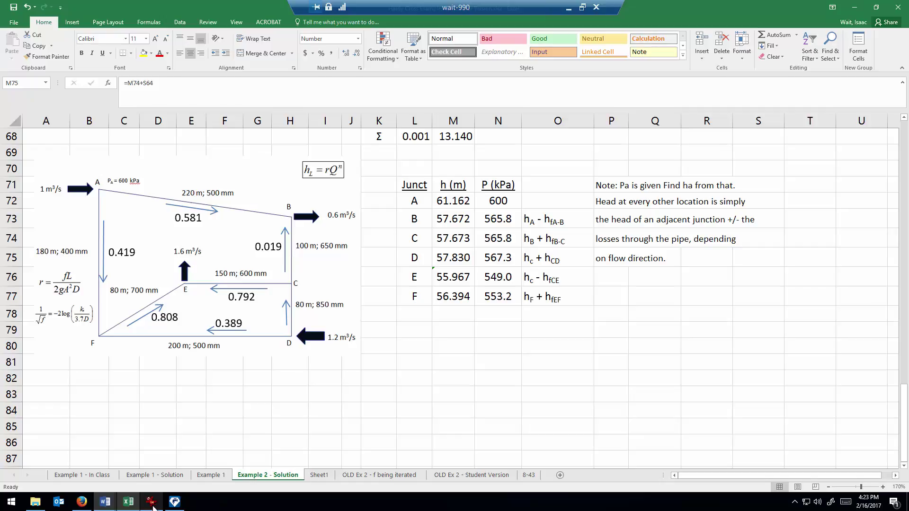
click(175, 503)
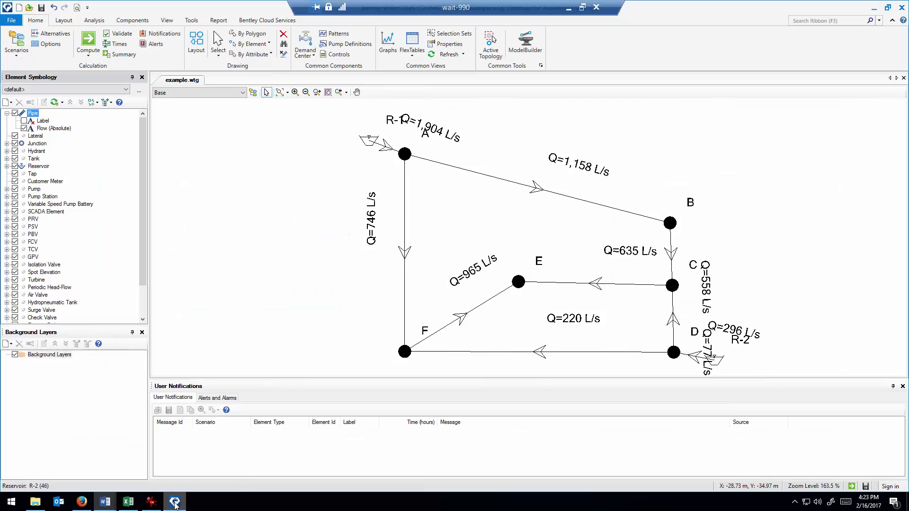
click(174, 502)
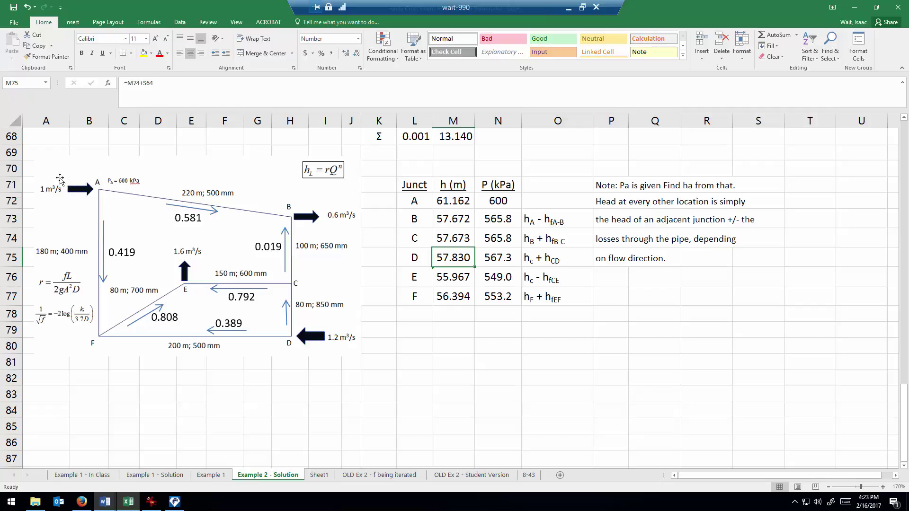
mouse_move(171, 504)
click(175, 501)
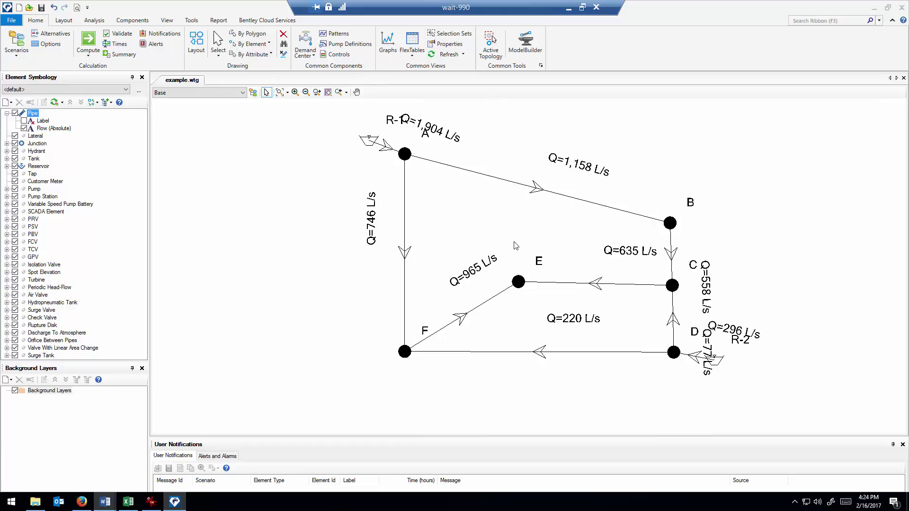
click(6, 144)
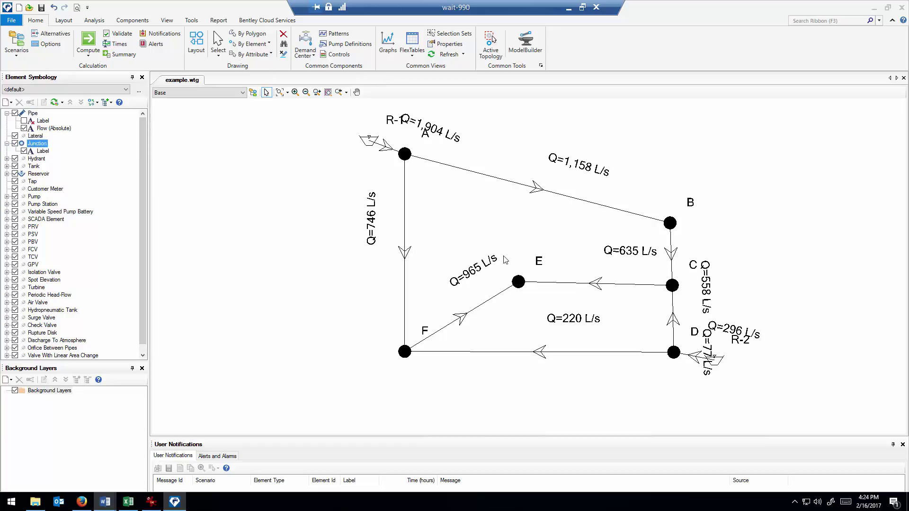
double_click(518, 282)
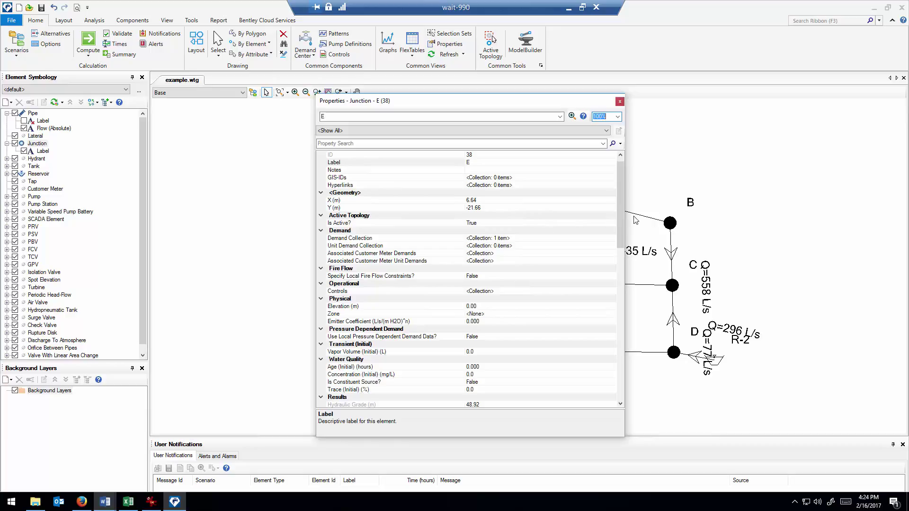
scroll(620, 209, down, 1)
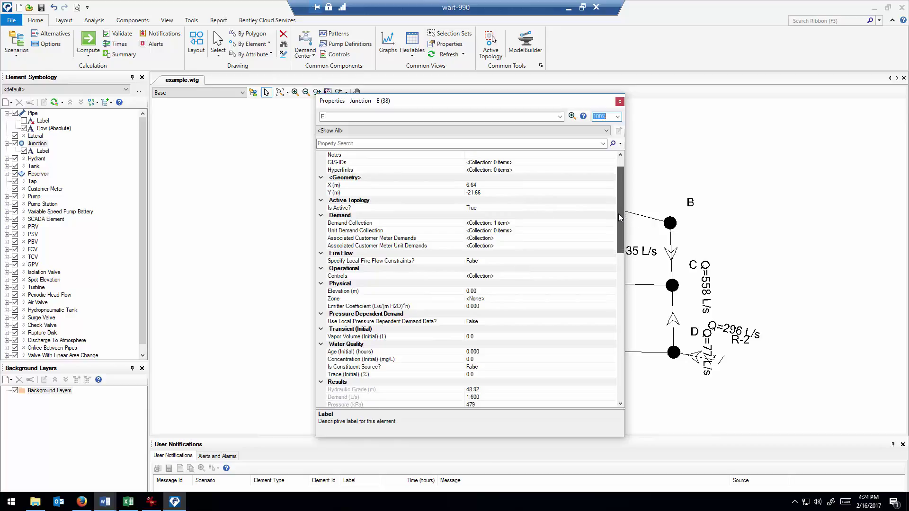
click(495, 222)
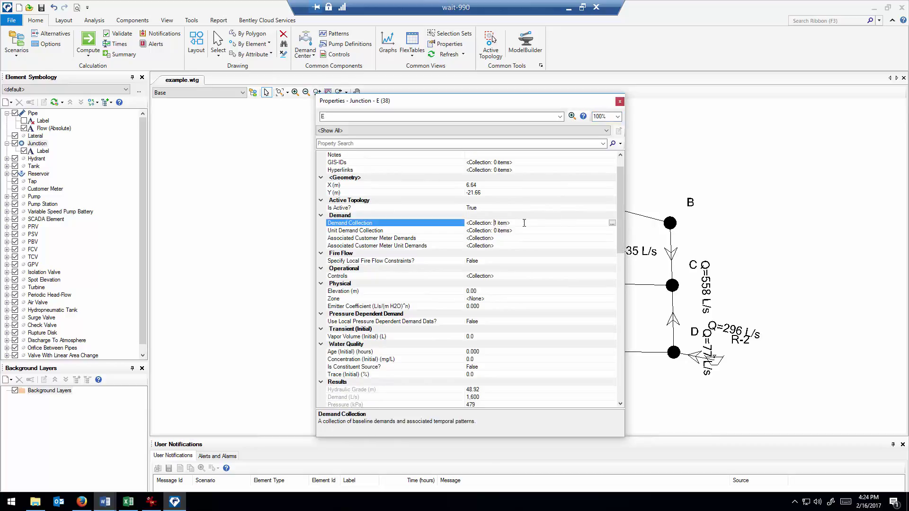
click(612, 223)
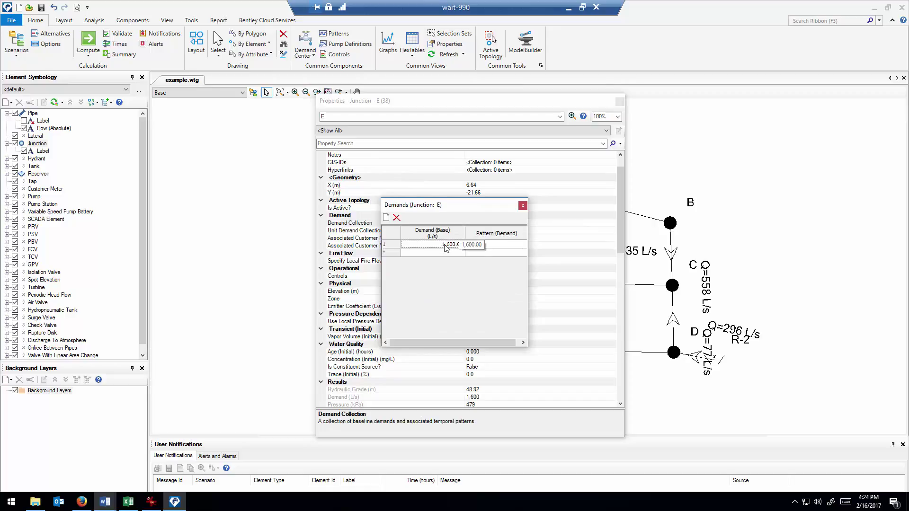
click(522, 205)
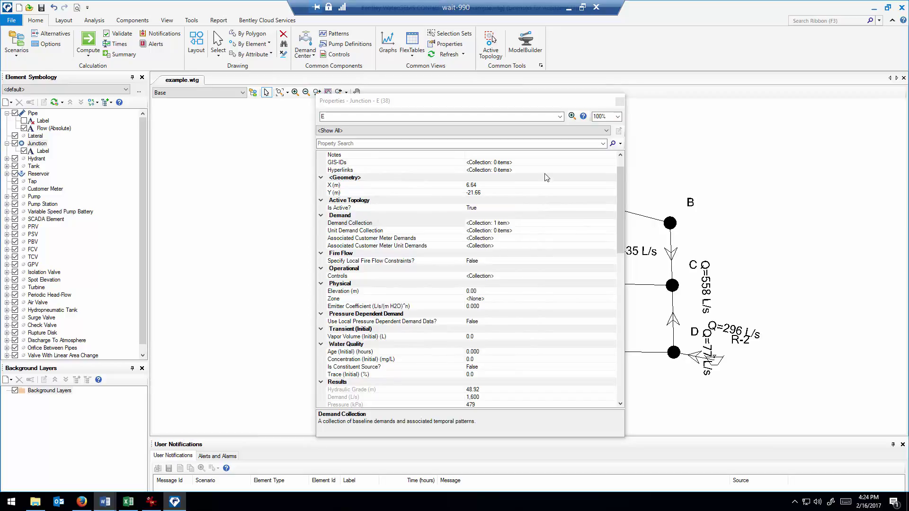
click(620, 102)
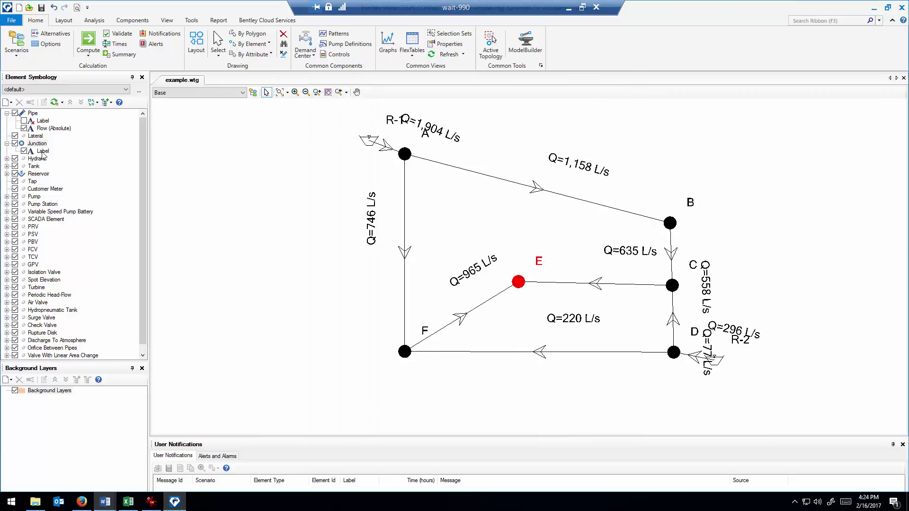
- Add a new junction annotation showing the Demand field and apply it to the drawing
mouse_move(61, 148)
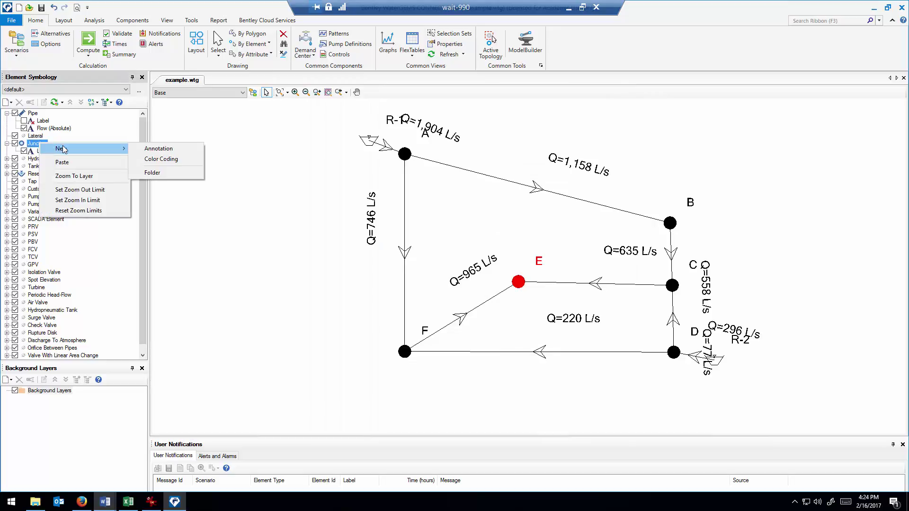
click(161, 149)
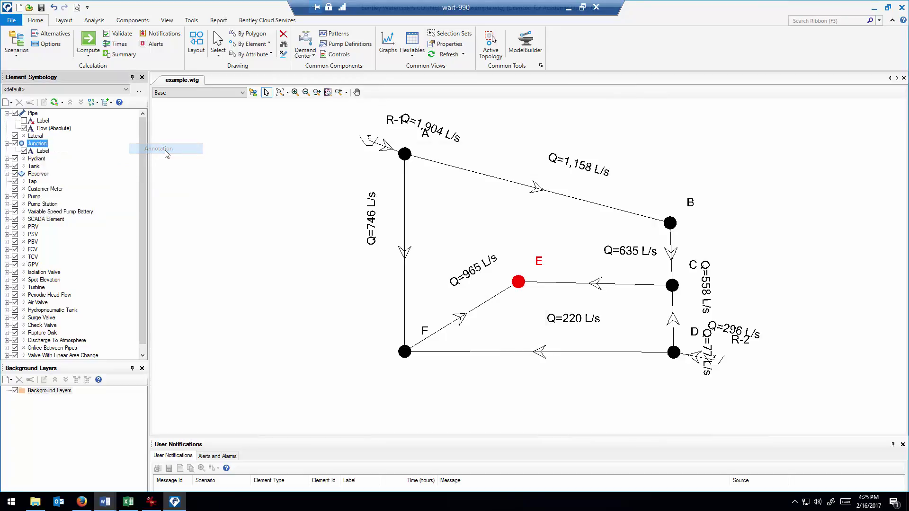
click(525, 182)
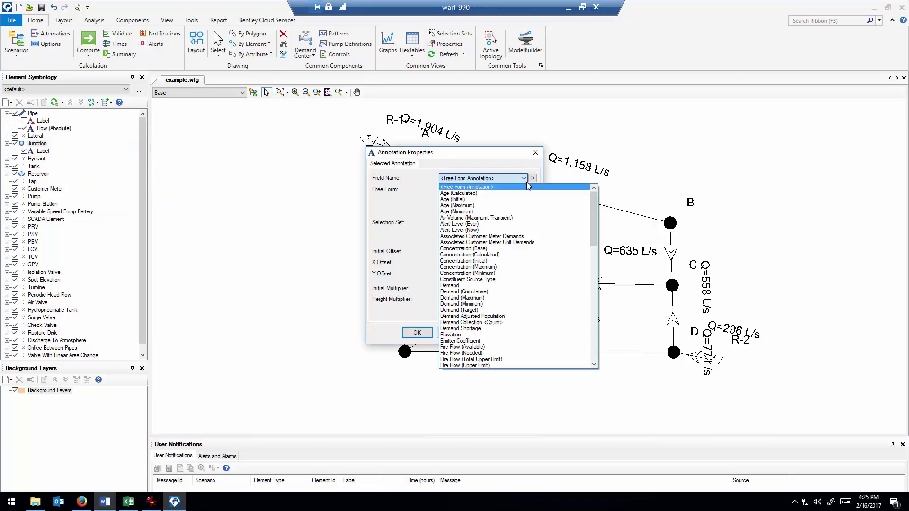
drag(595, 205, 595, 217)
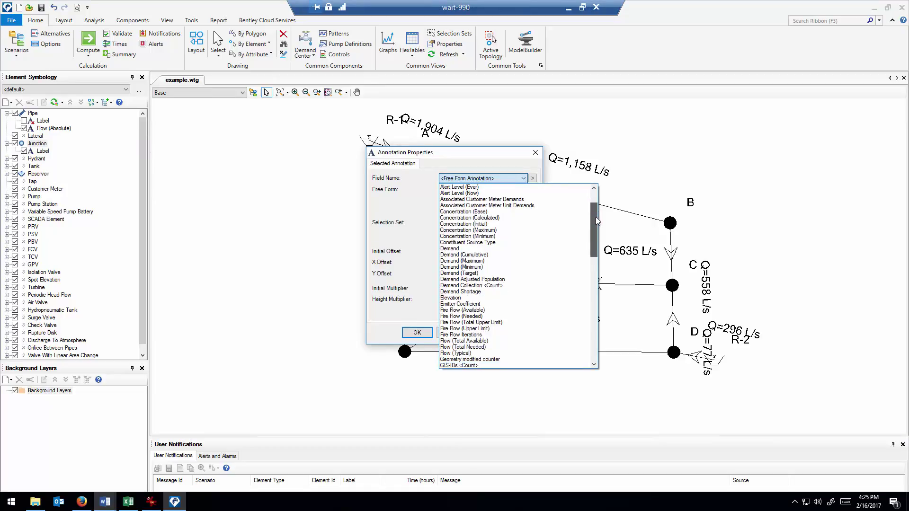
click(513, 255)
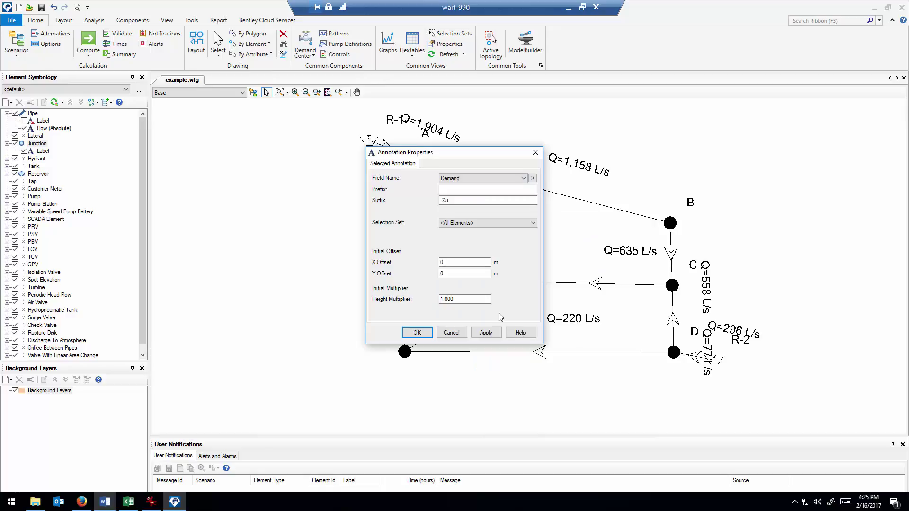
drag(472, 157, 269, 170)
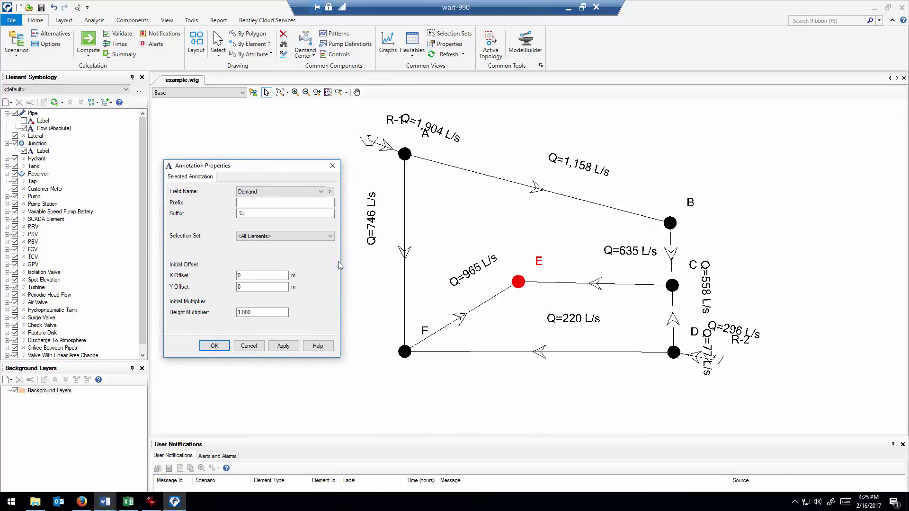
click(284, 350)
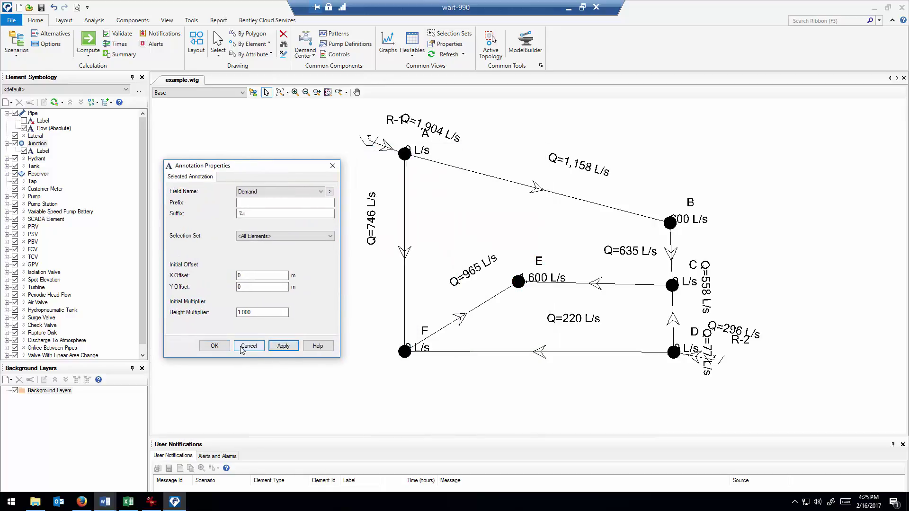
- Give the demand labels prefix 'Q=' and X/Y offsets of -5, then confirm
click(268, 203)
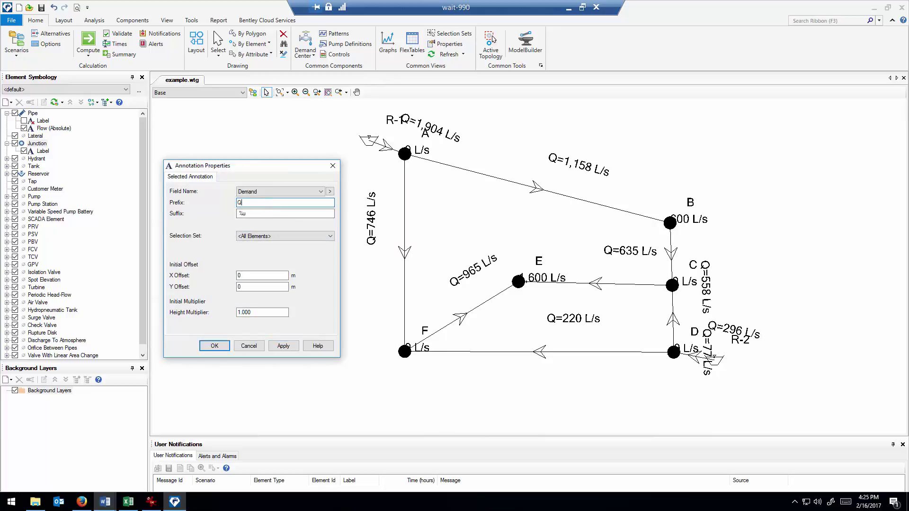
click(283, 345)
double_click(259, 275)
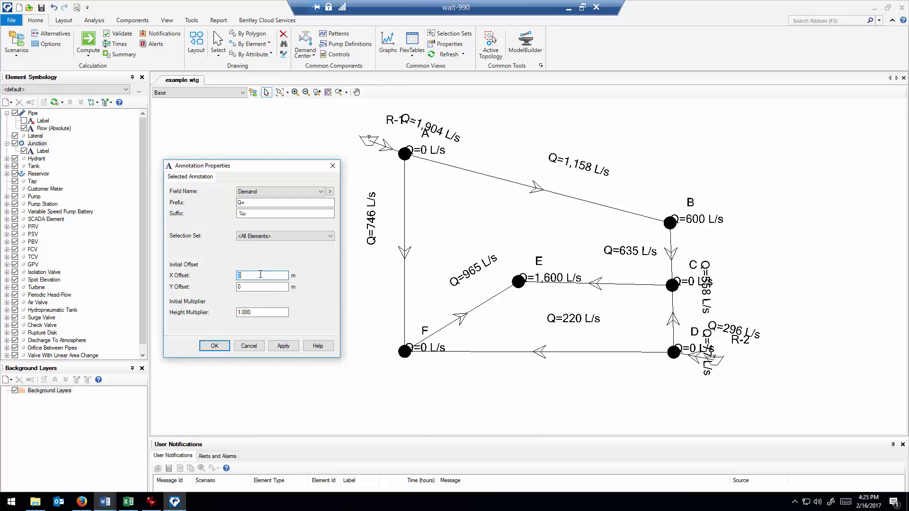
text(-5)
key(Tab)
click(282, 346)
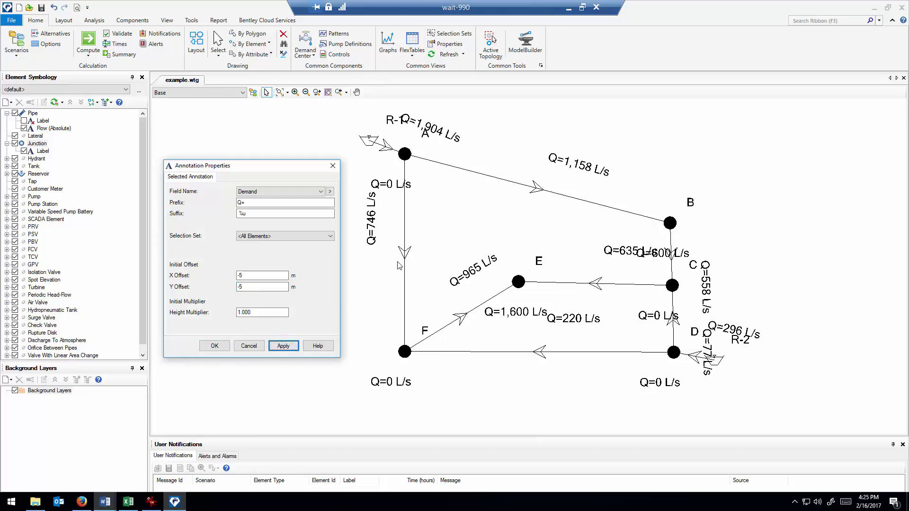
click(214, 346)
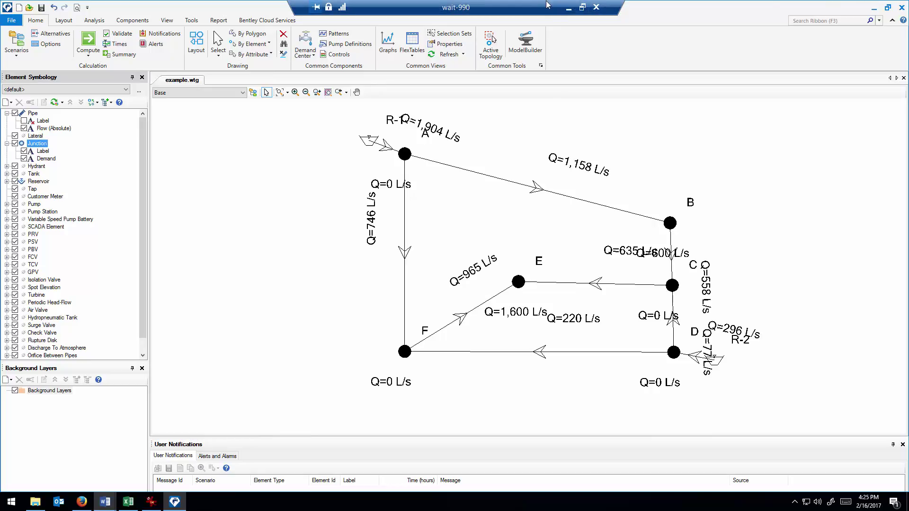
- Minimize WaterGEMS and present PowerPoint slide 172, Design Project, full-screen
click(568, 8)
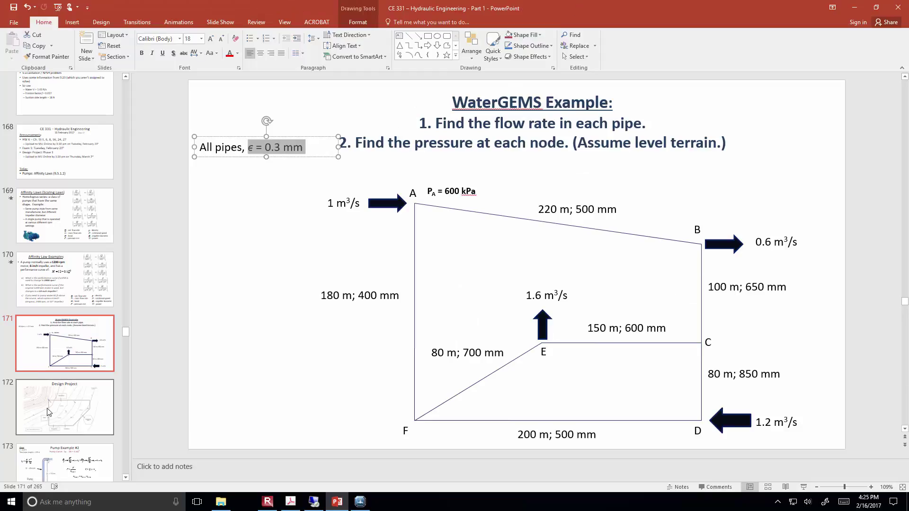
click(29, 421)
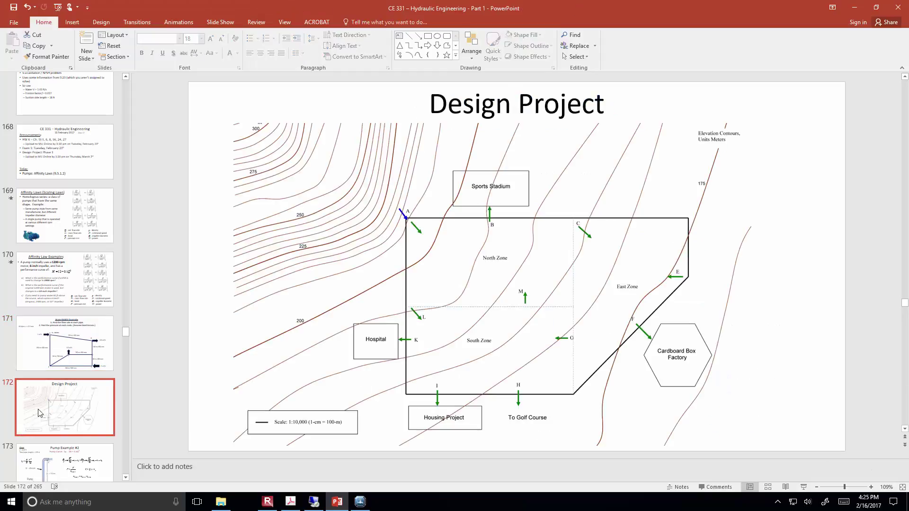
click(803, 487)
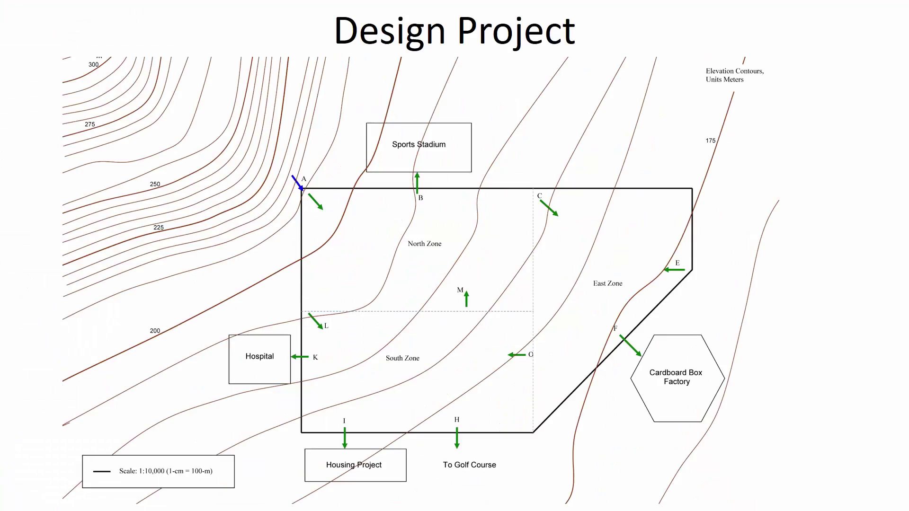